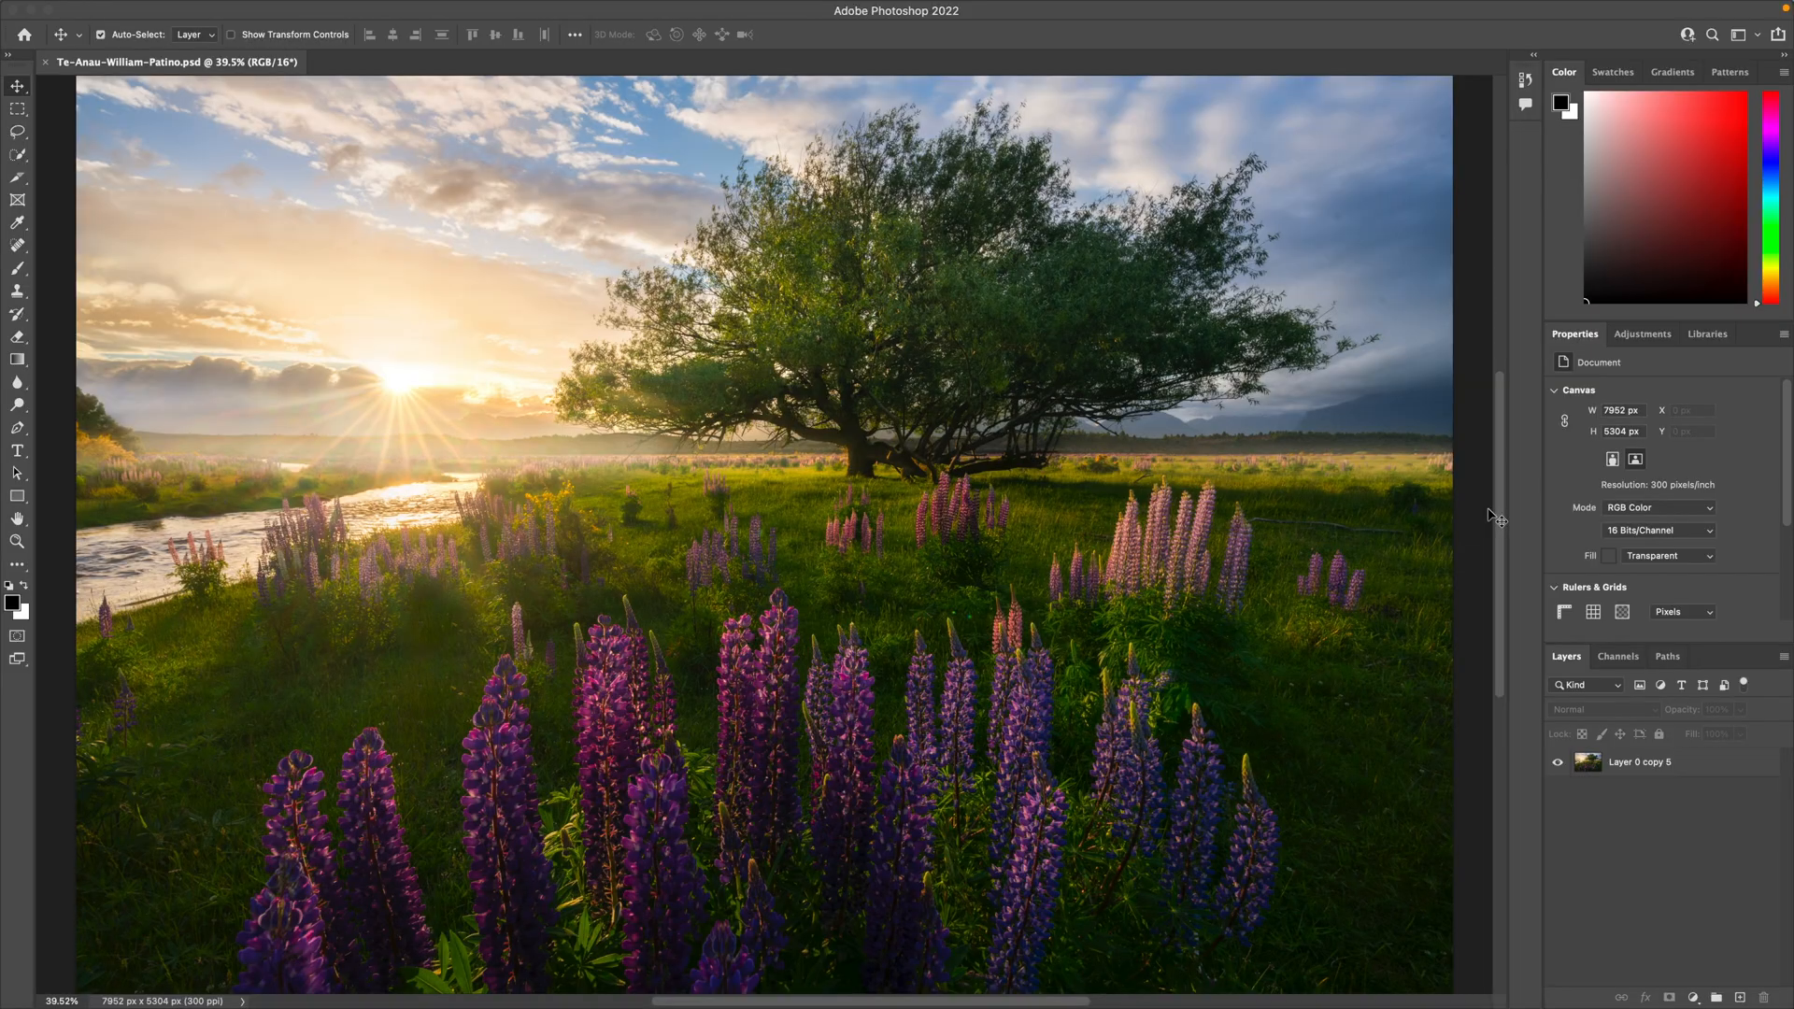
Step: Duplicate the Layer 0 copy 5 layer
click(1650, 765)
key(super+j)
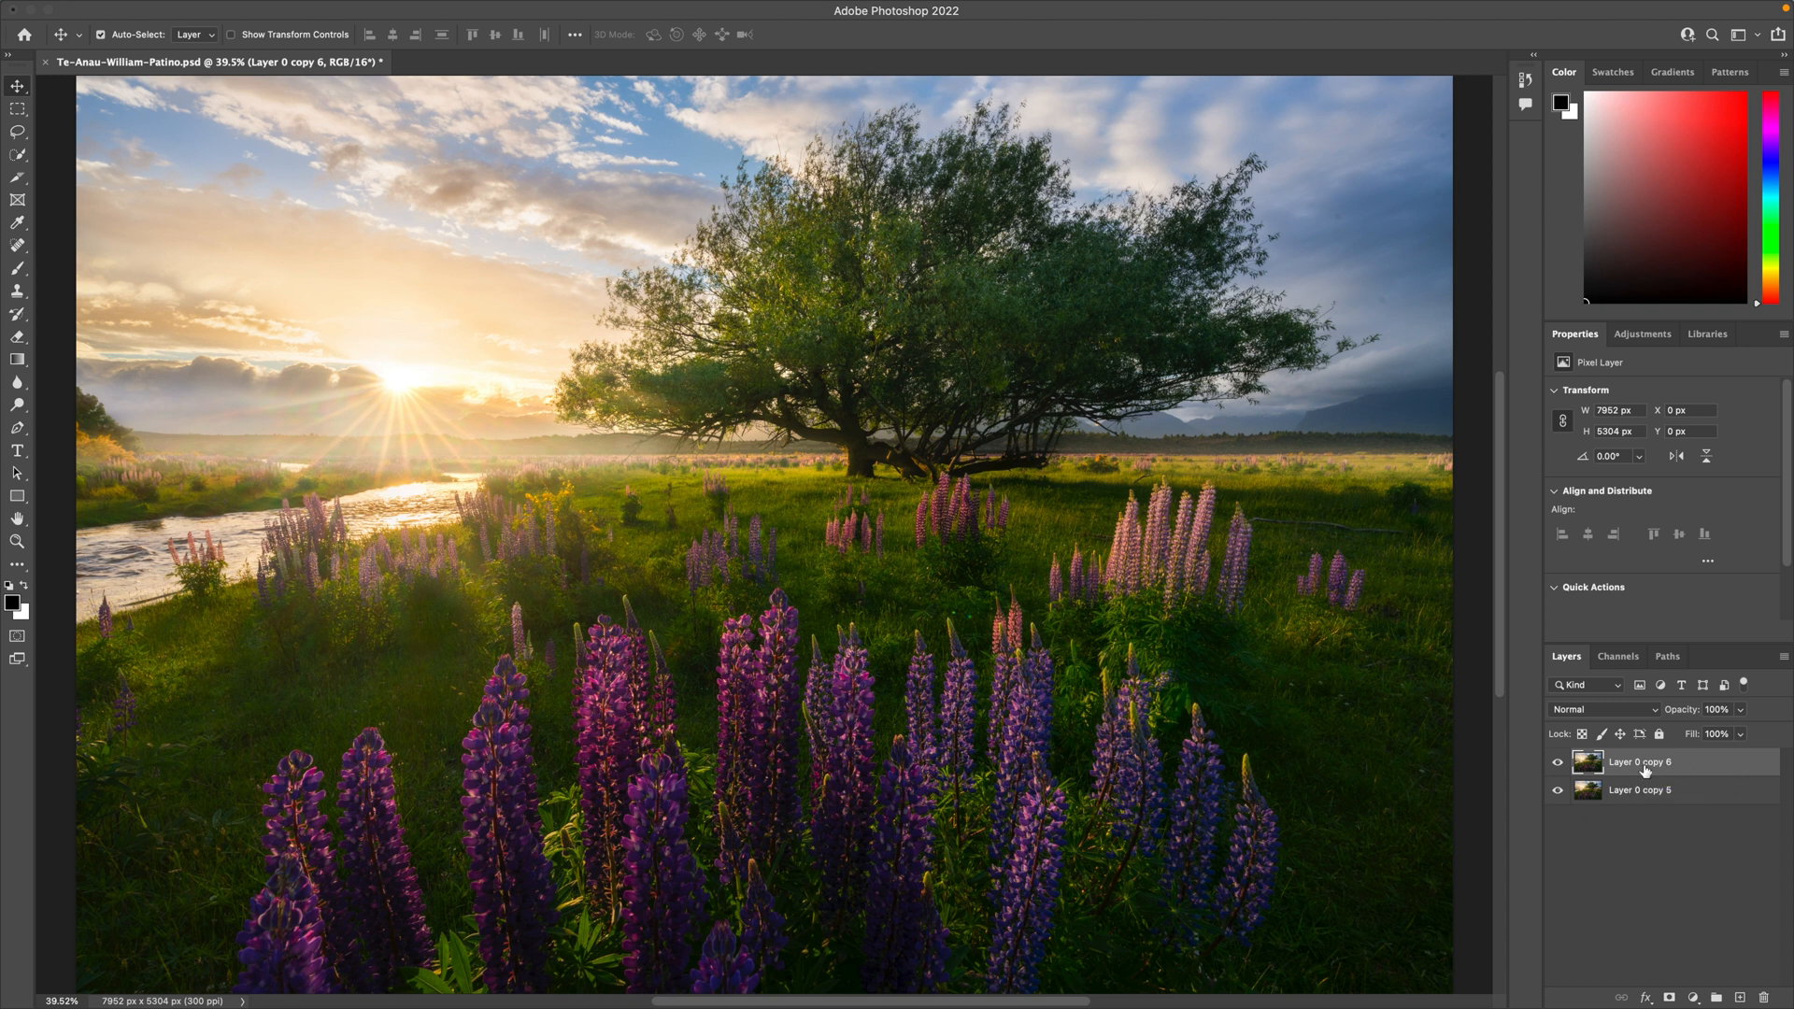
Step: Examine the photo at 100% for dust spots, from the meadow up to the sky beside the tree
key(super)
key(super+equal)
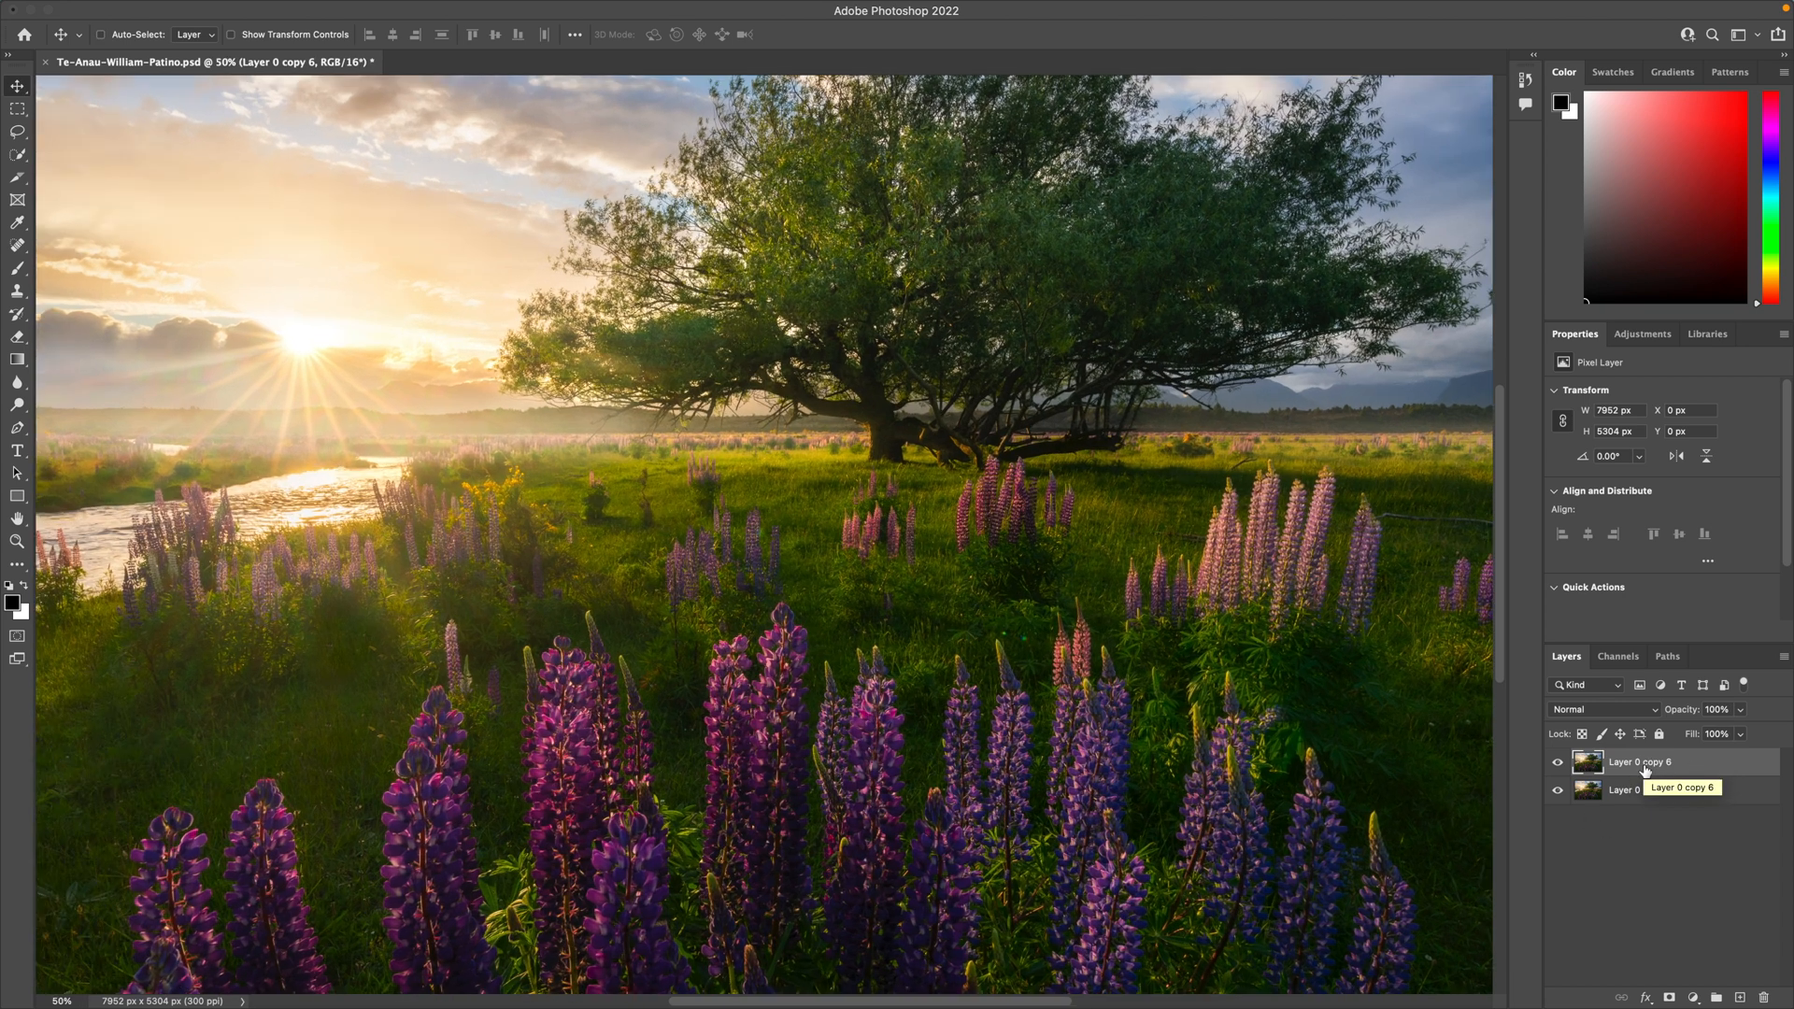
key(super+equal)
key(super+equal)
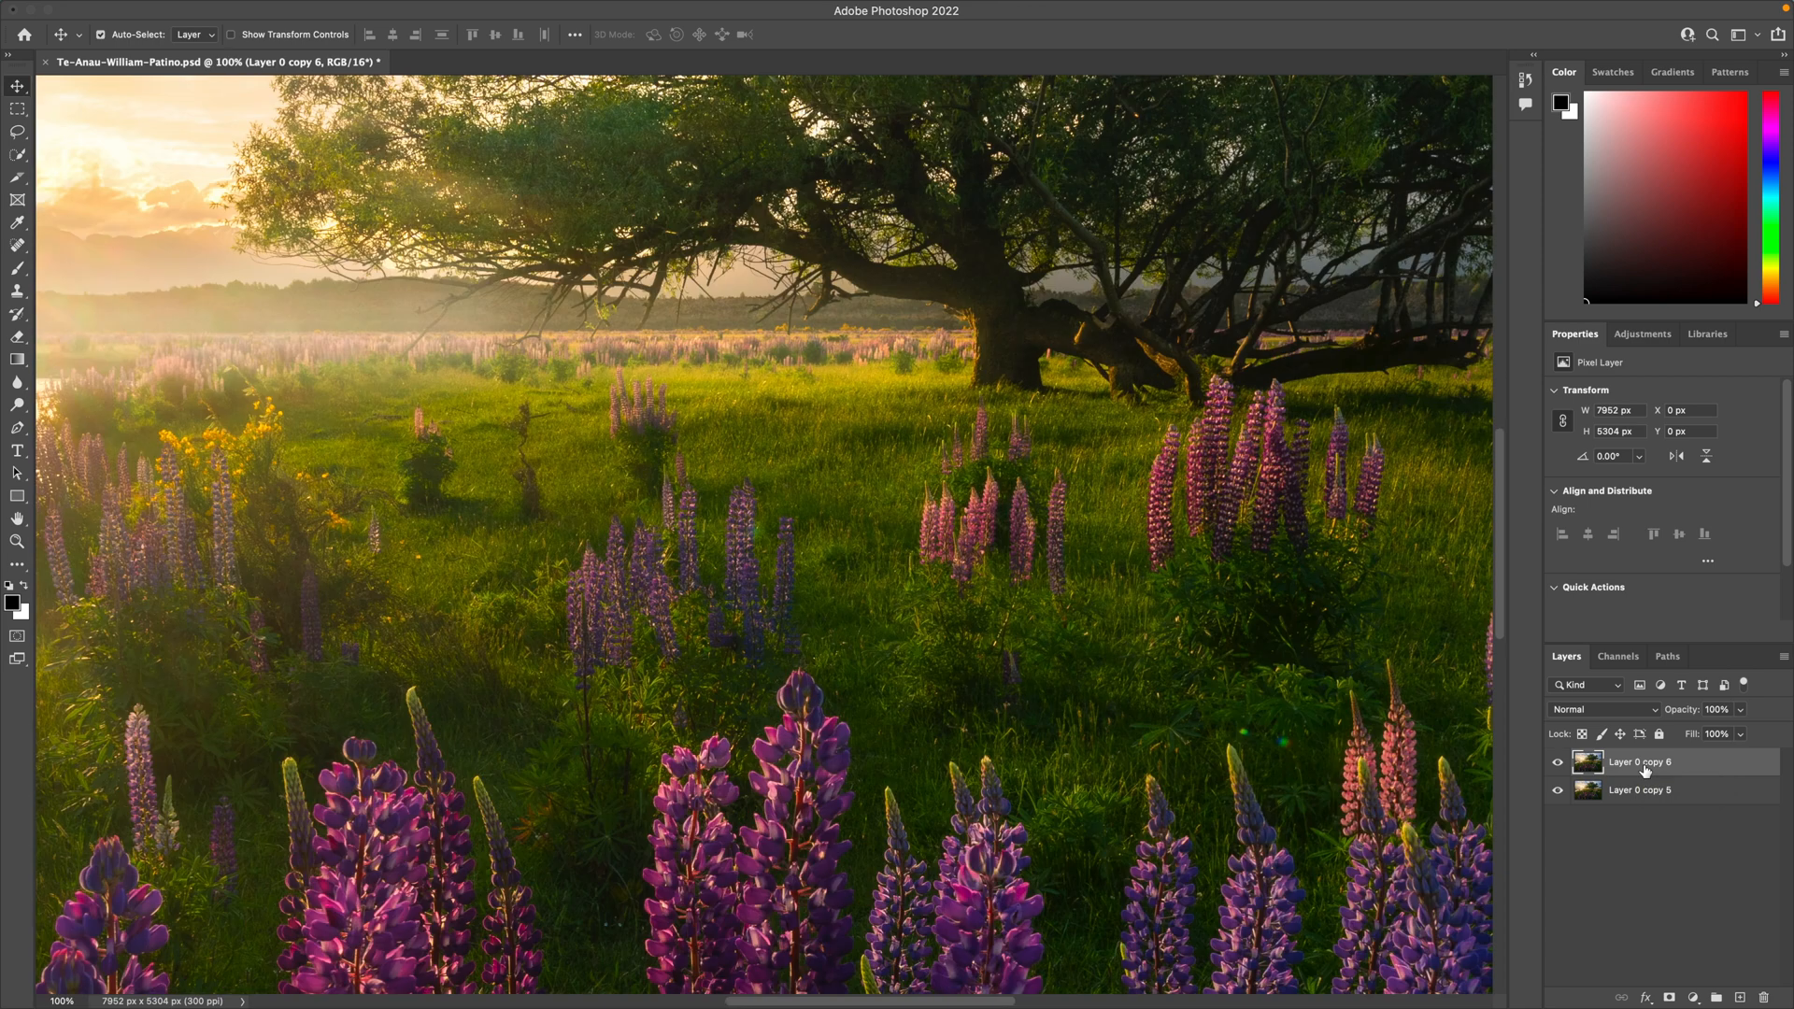
scroll(1376, 621, right, 1)
scroll(1376, 621, right, 10)
scroll(1376, 622, up, 5)
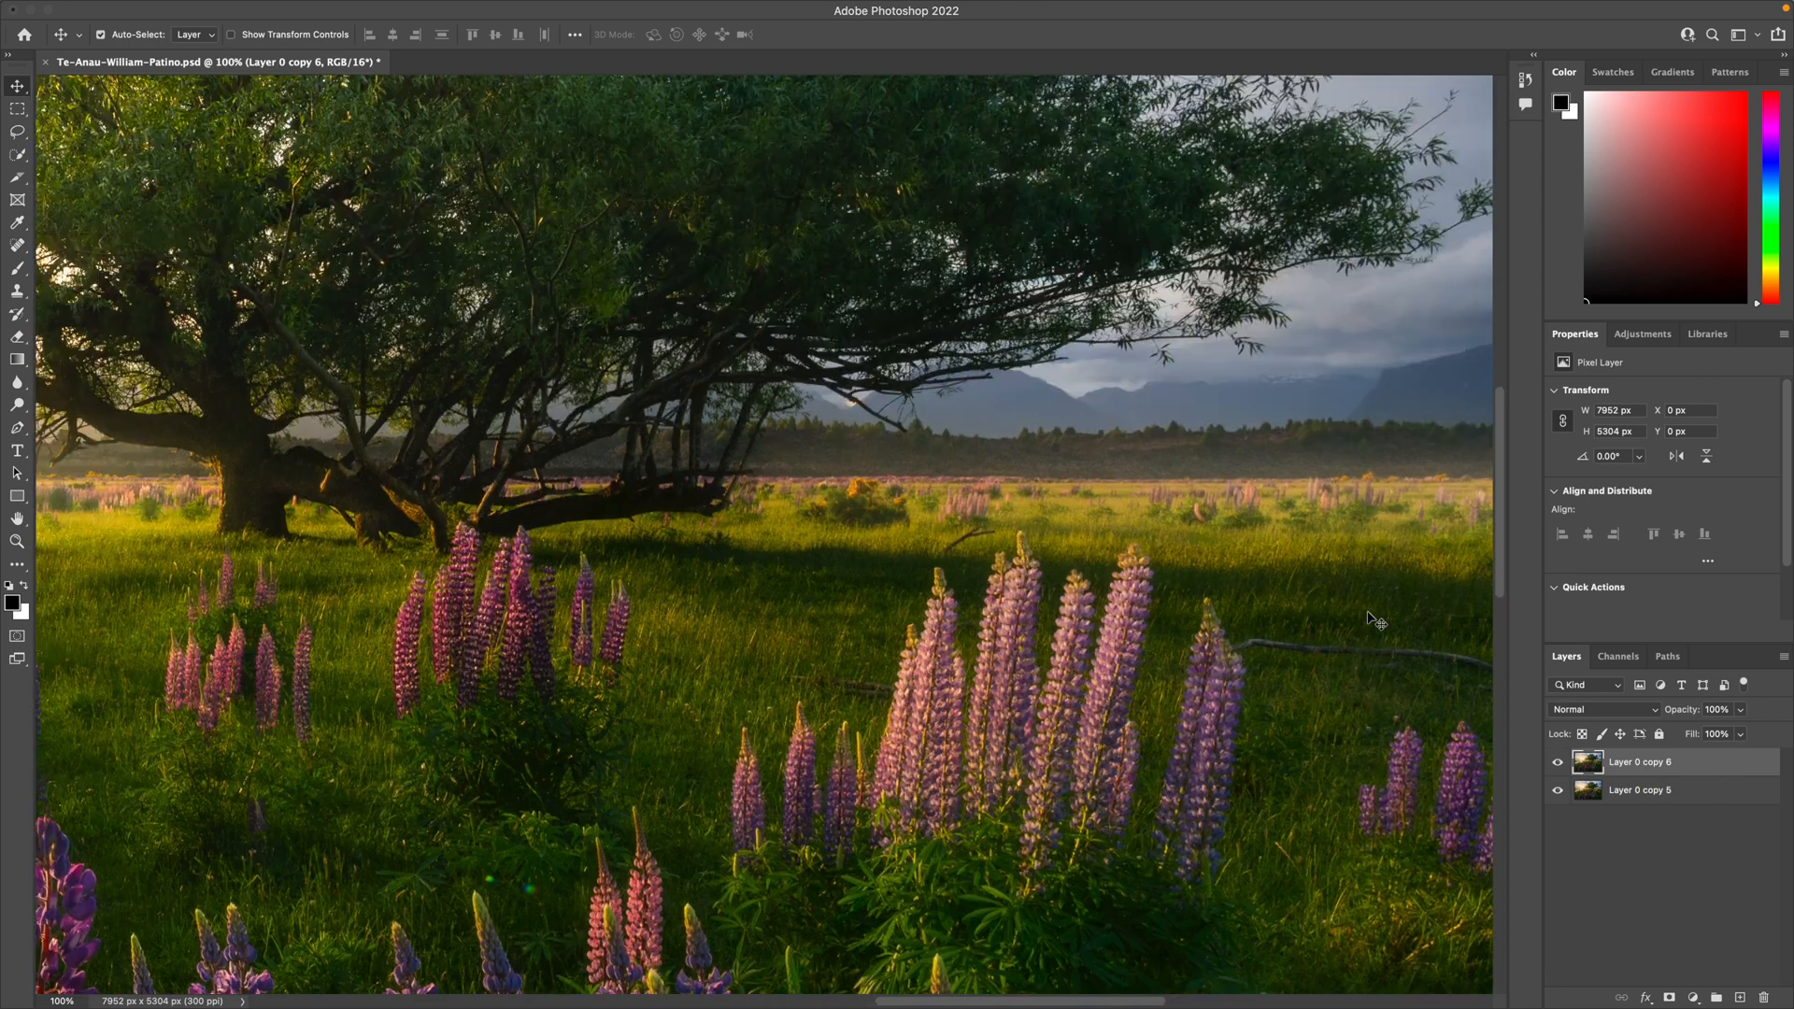
scroll(1376, 621, up, 5)
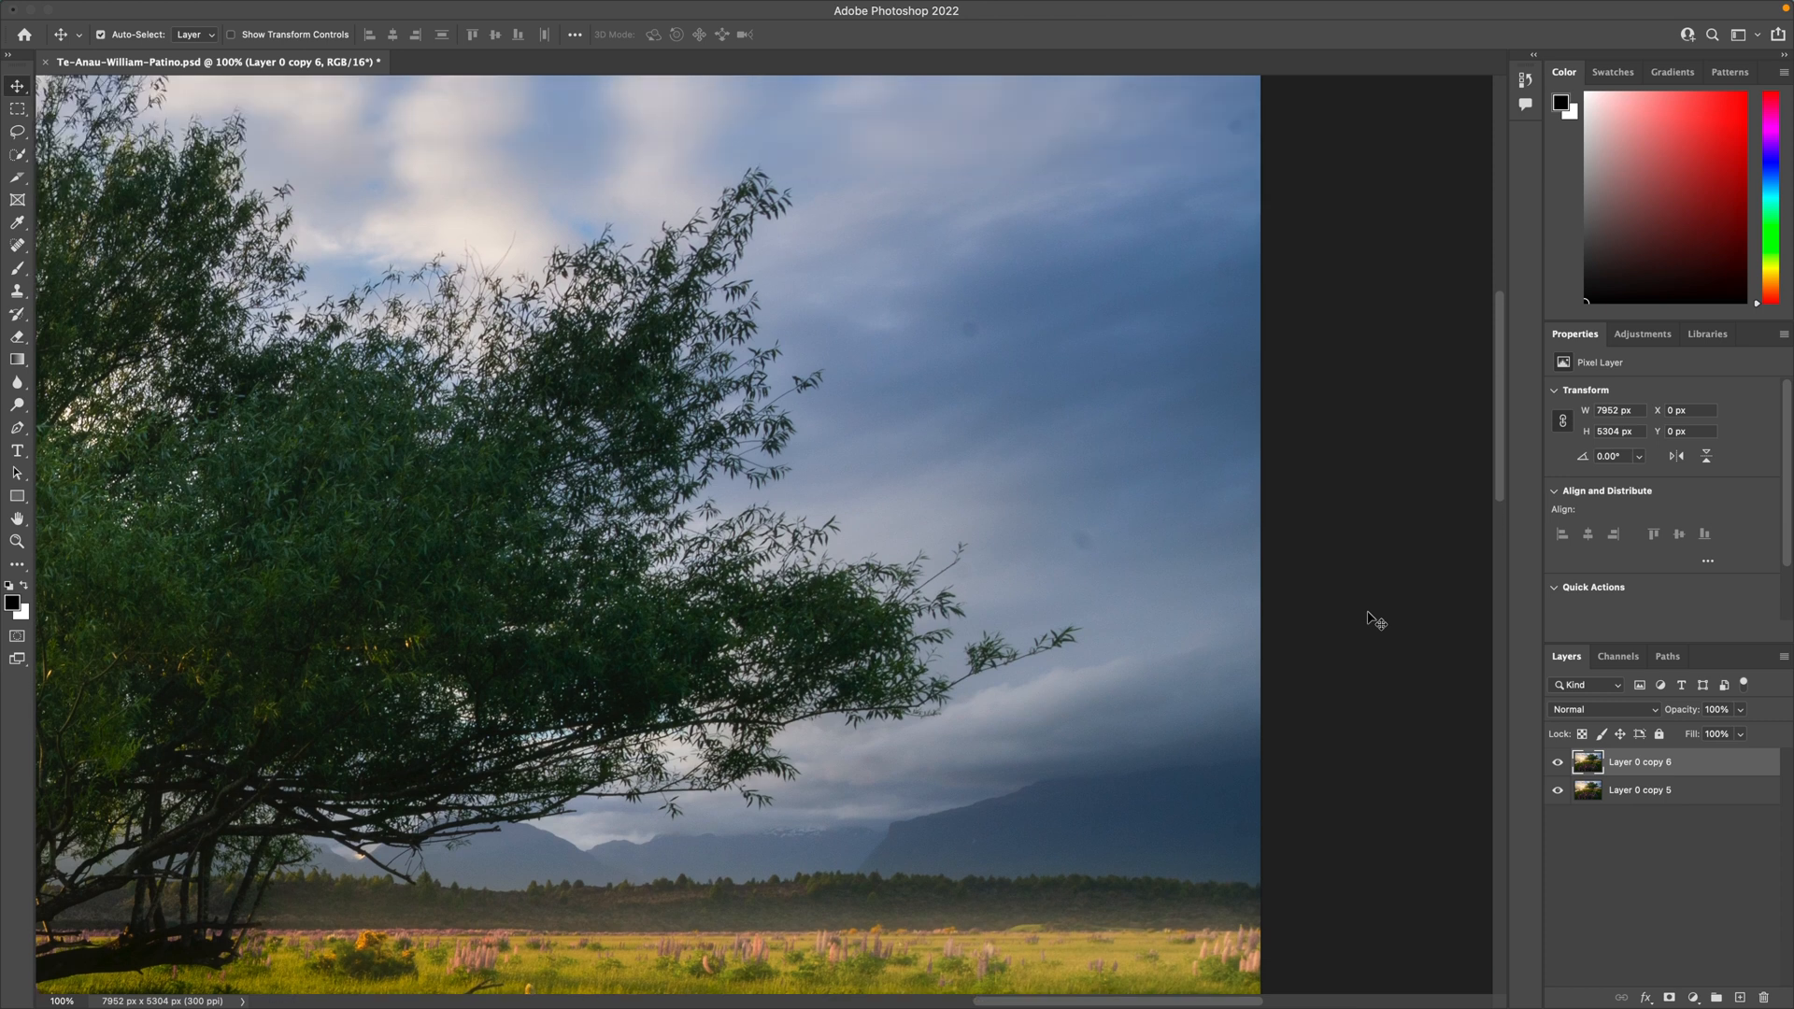
scroll(1140, 440, up, 3)
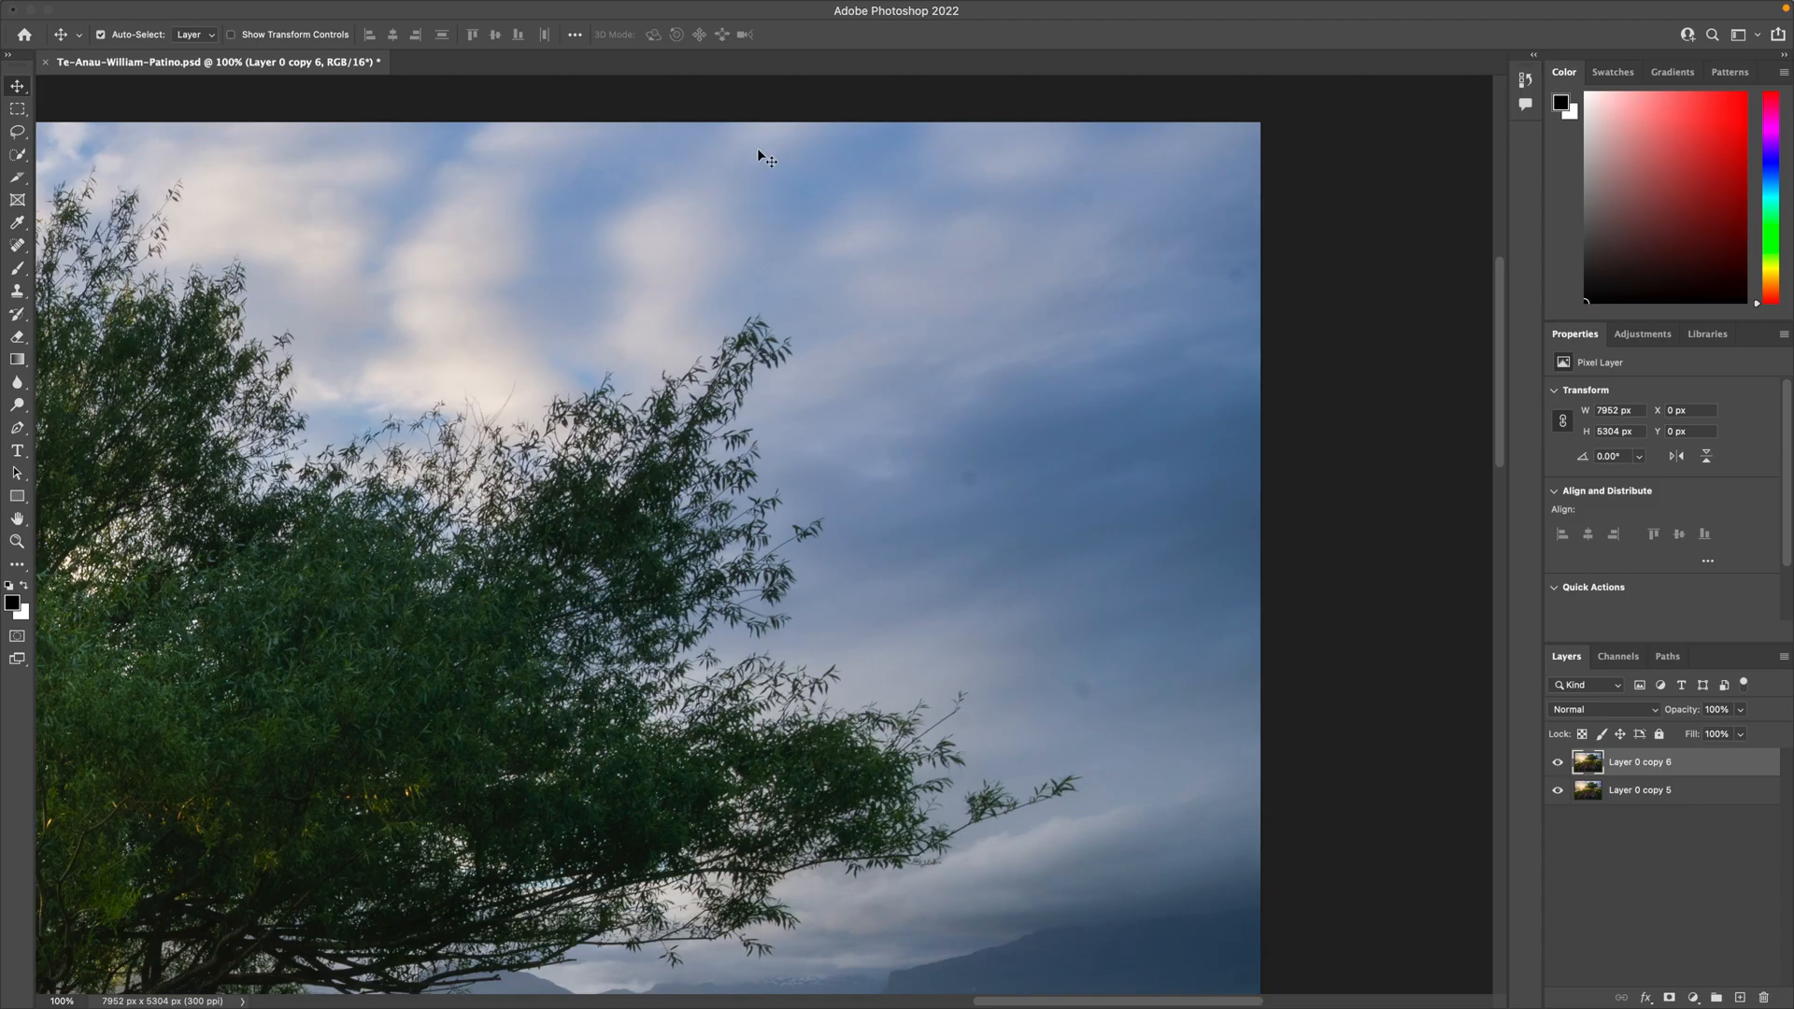
Step: Choose the Clone Stamp tool, enlarge its brush to 100 px and set its opacity to 70%
drag(17, 245, 90, 249)
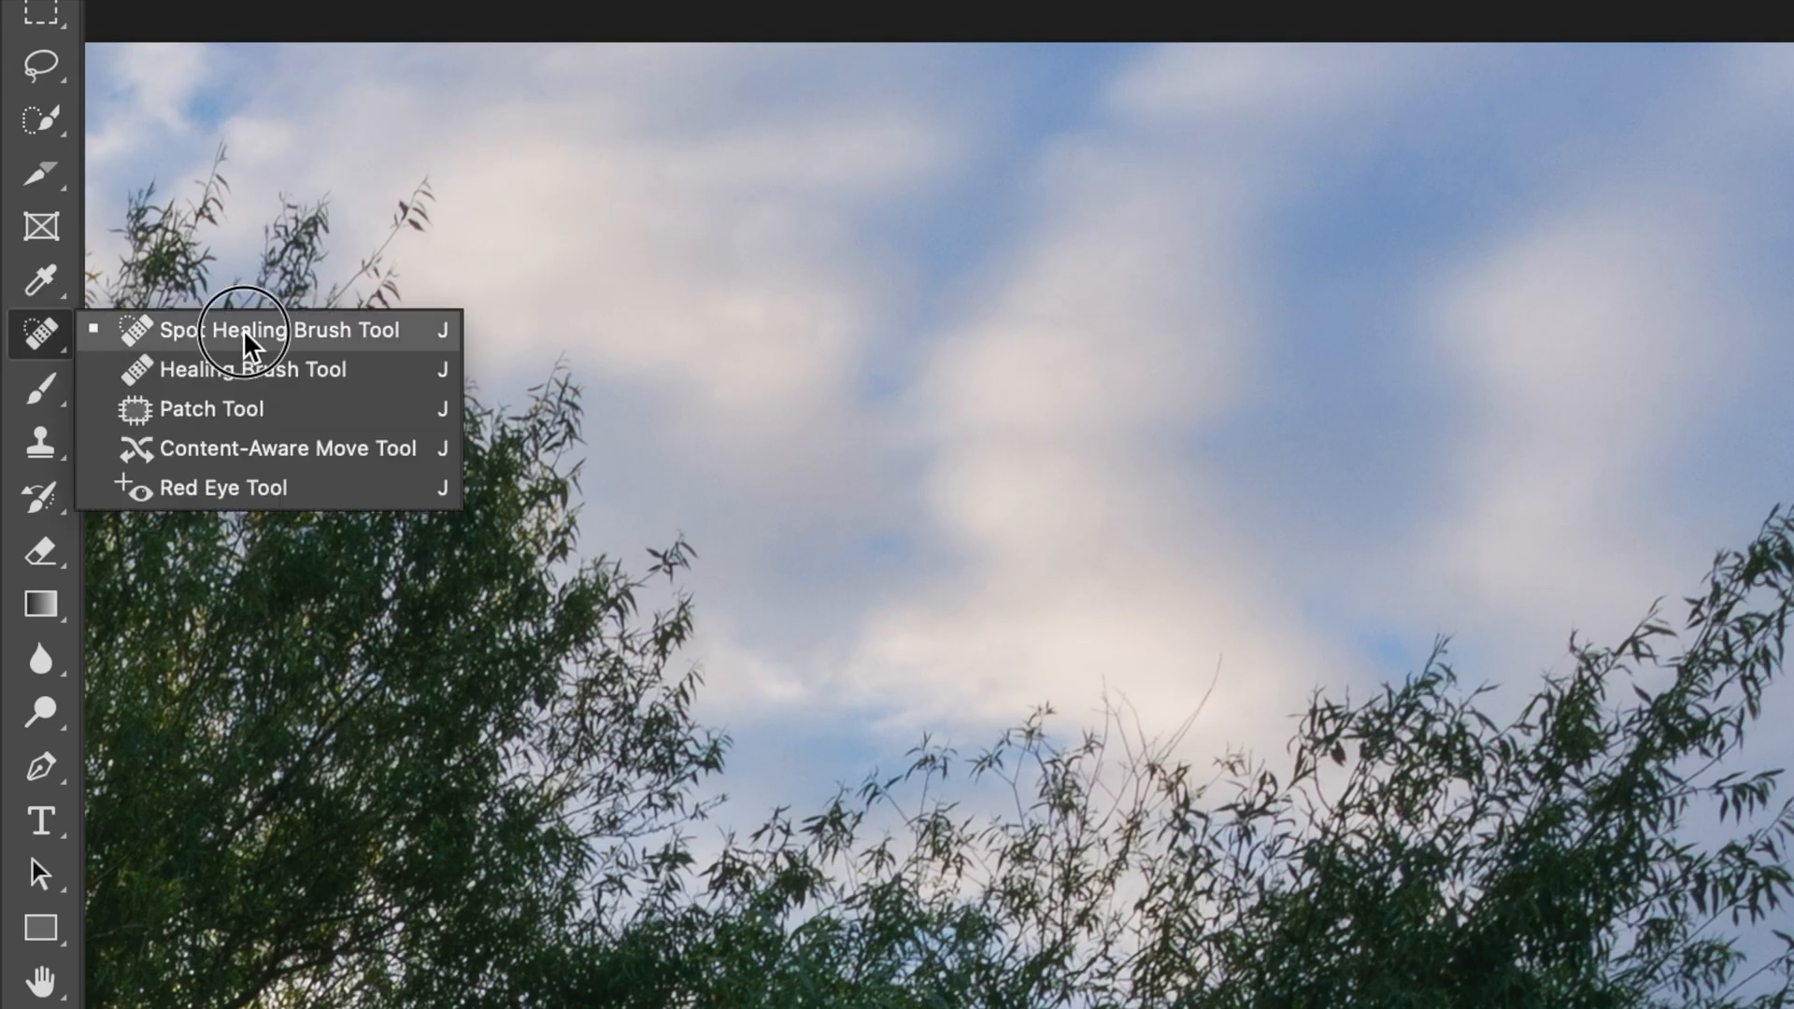
click(244, 331)
drag(48, 439, 167, 437)
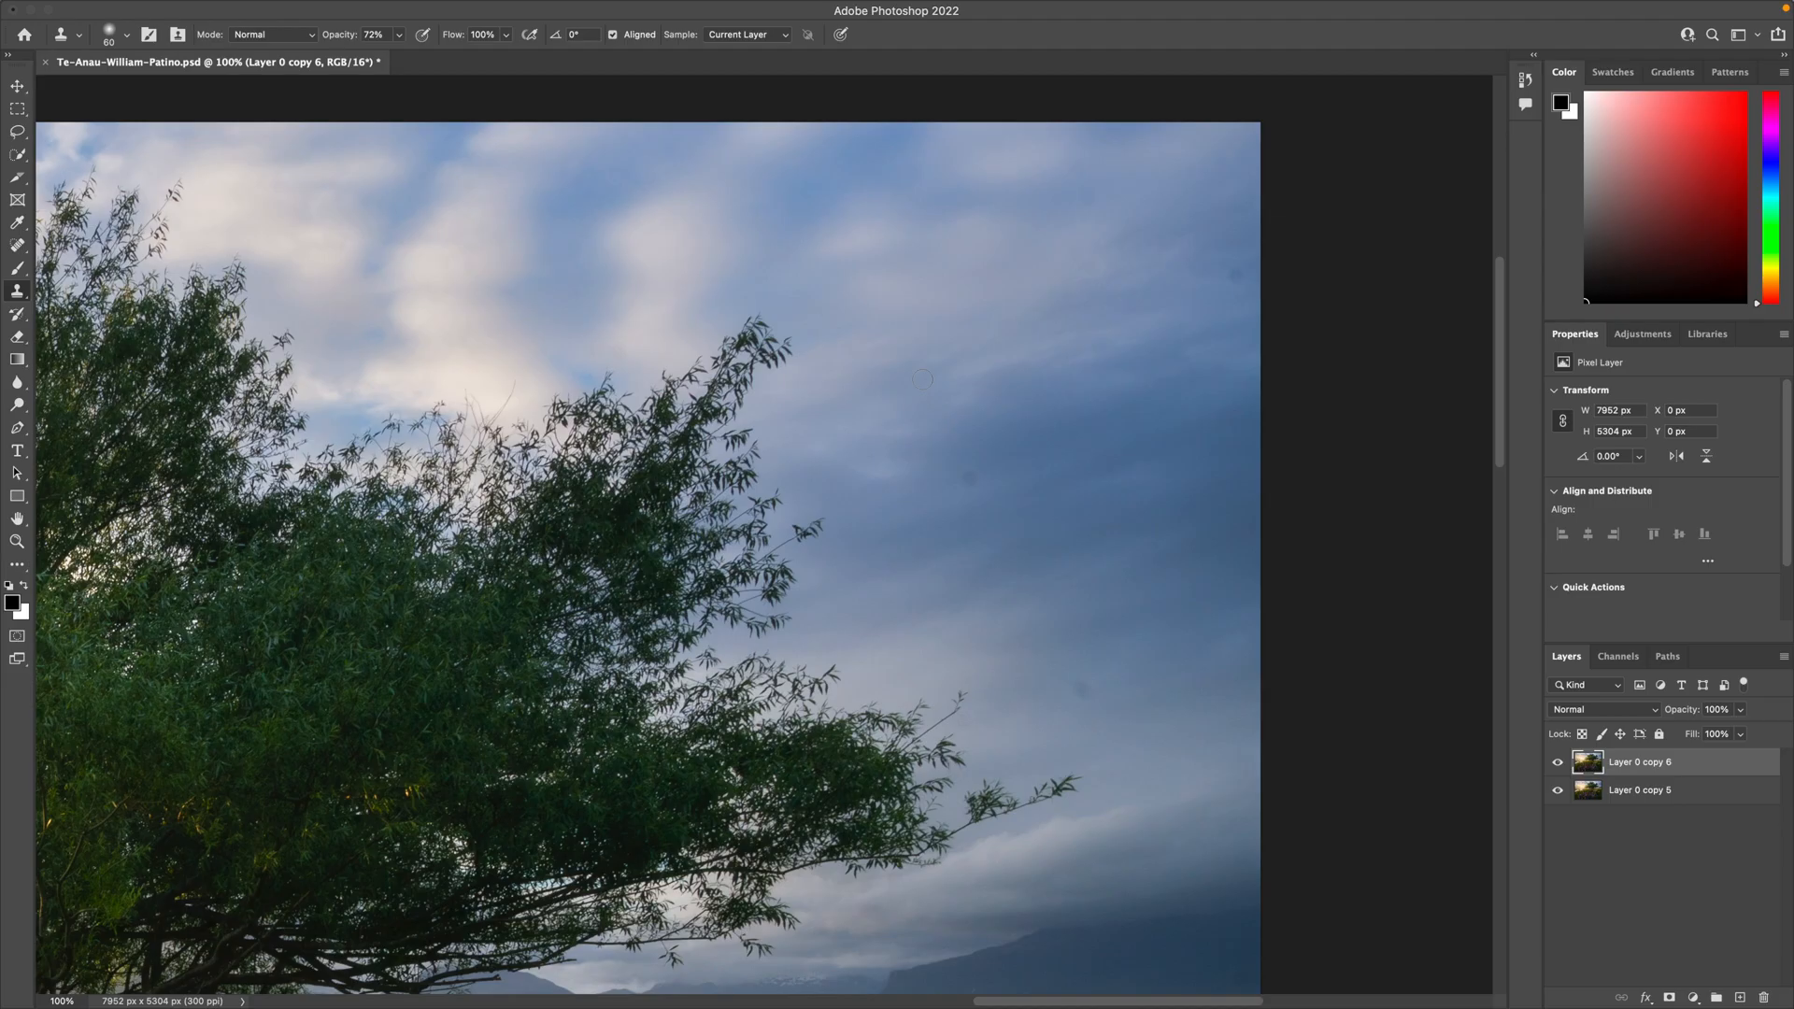
key(bracketright)
key(bracketright)
click(399, 34)
drag(400, 57, 396, 57)
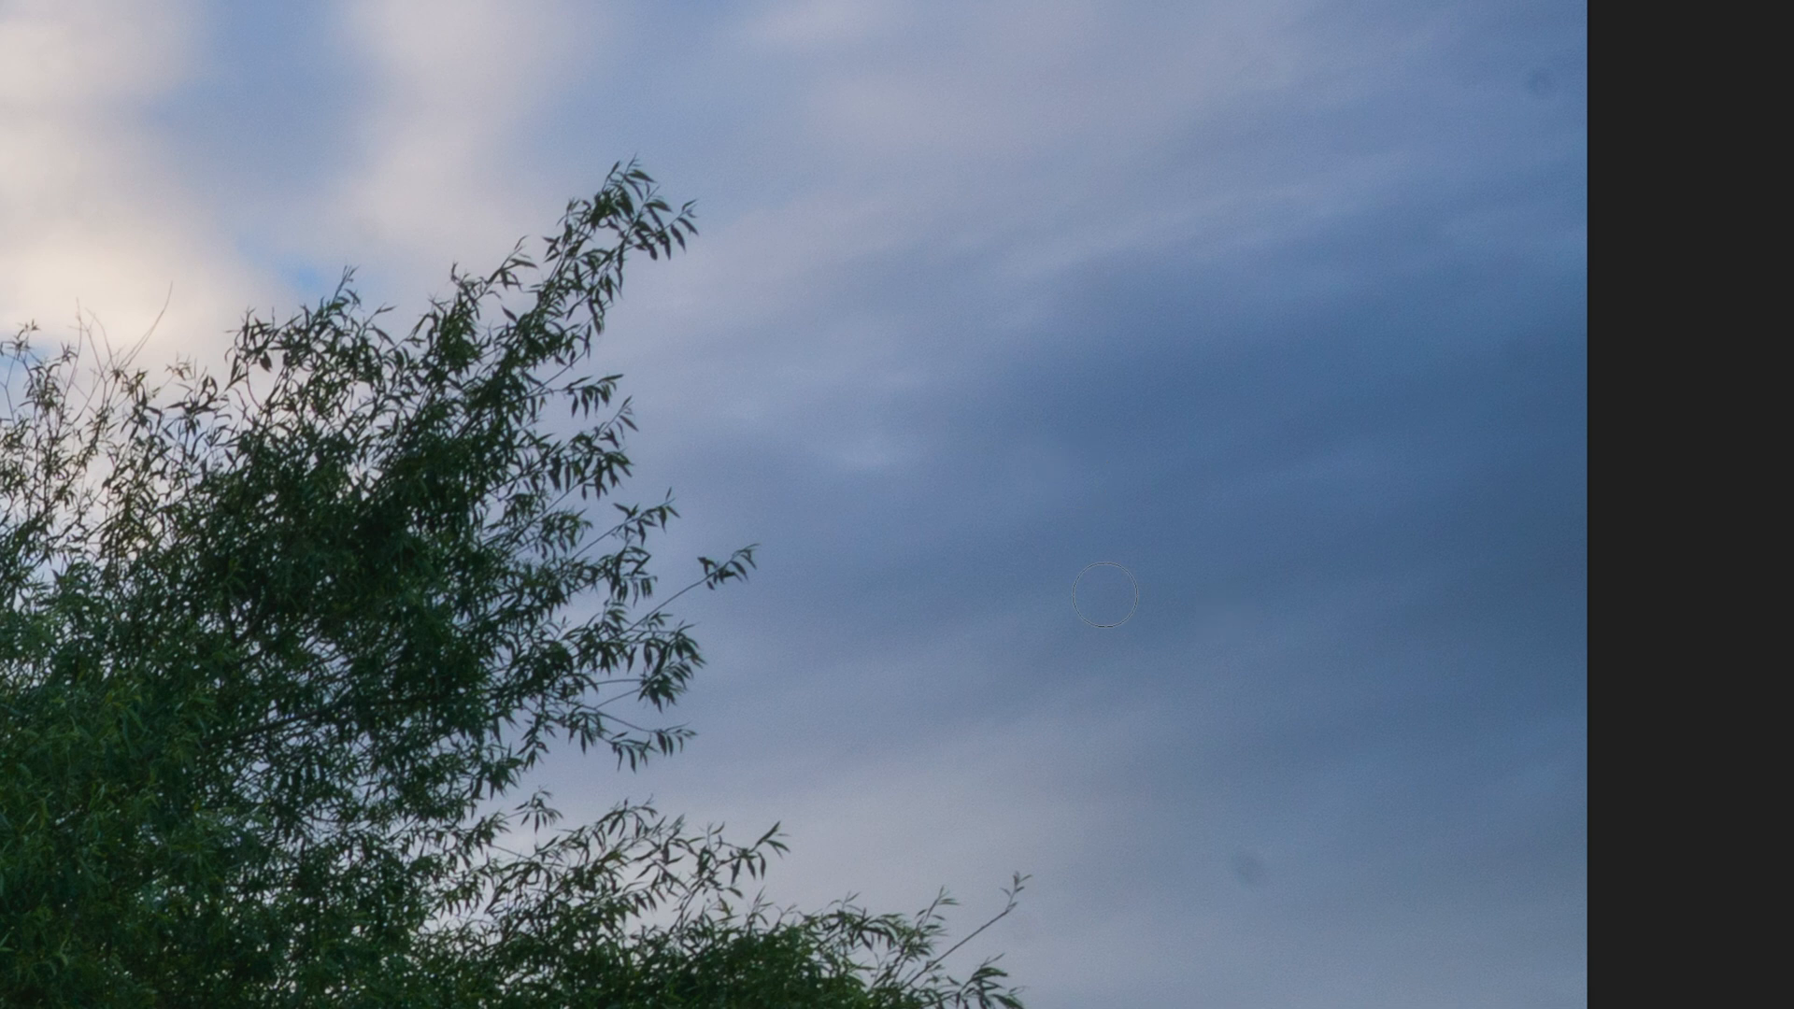
Step: Clone clean sky over the dust spots in the blue clouds near the photo's right edge
click(1247, 883)
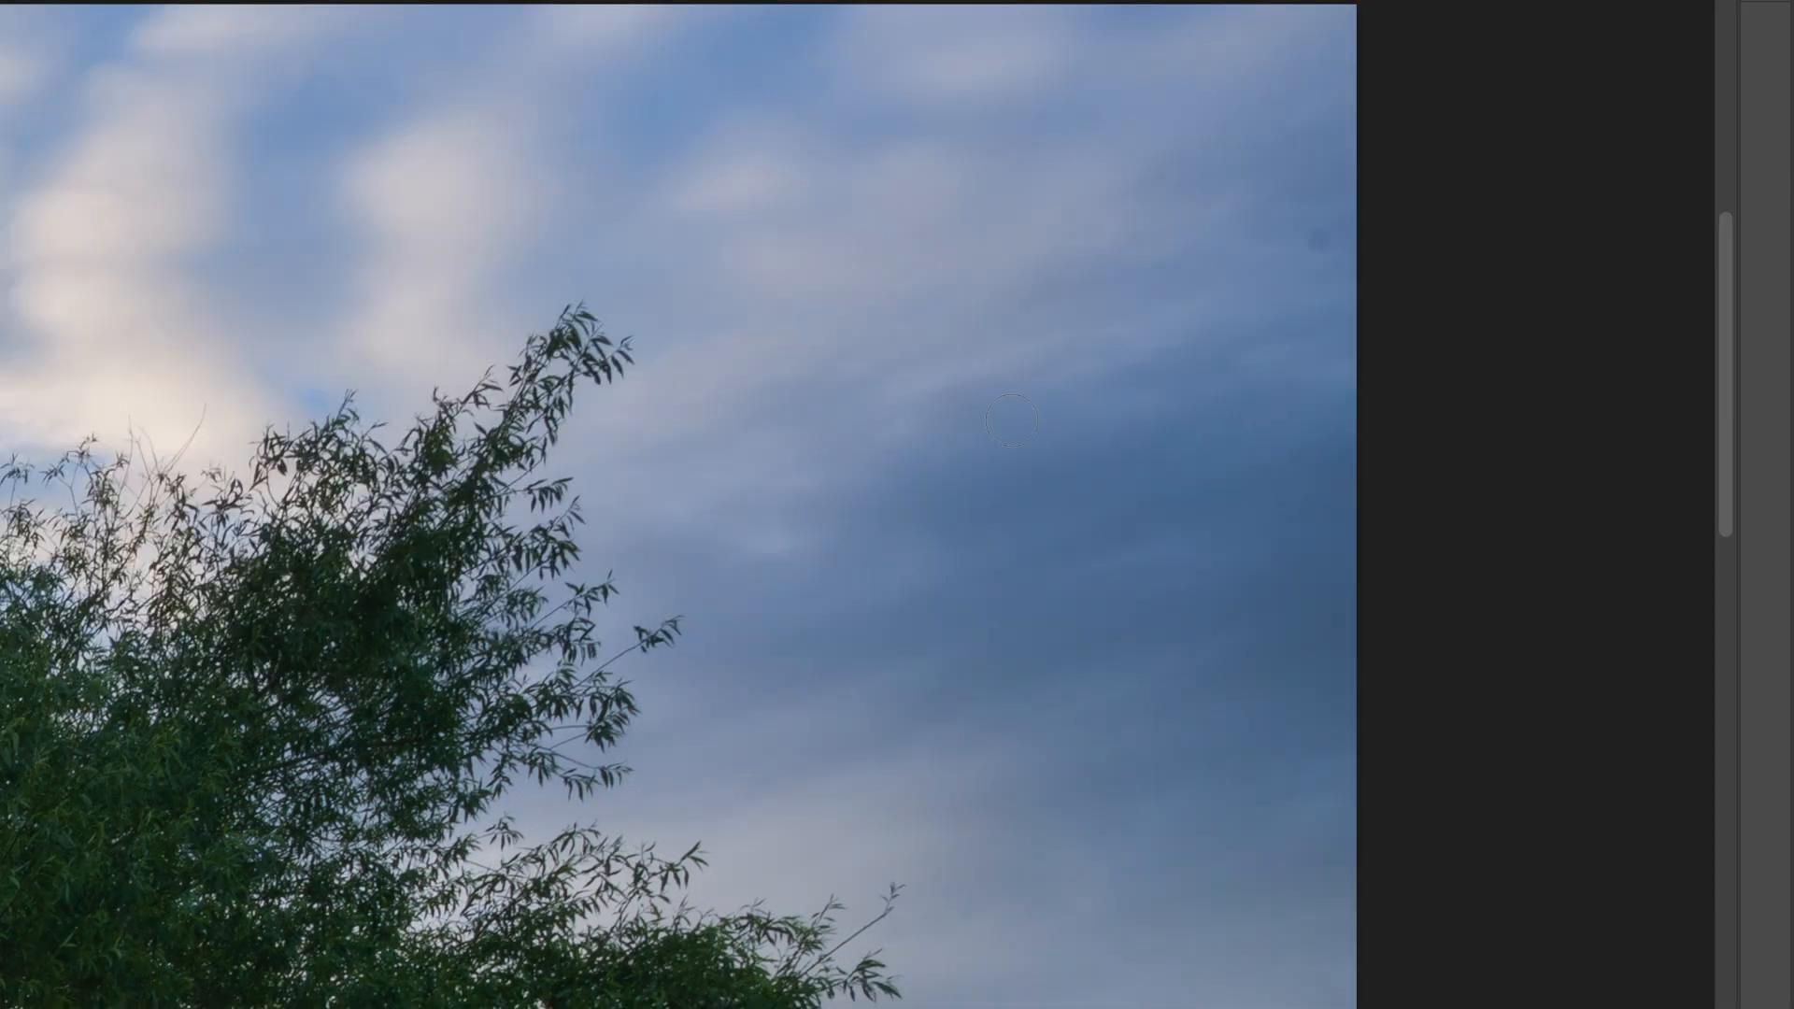
right_click(1164, 308)
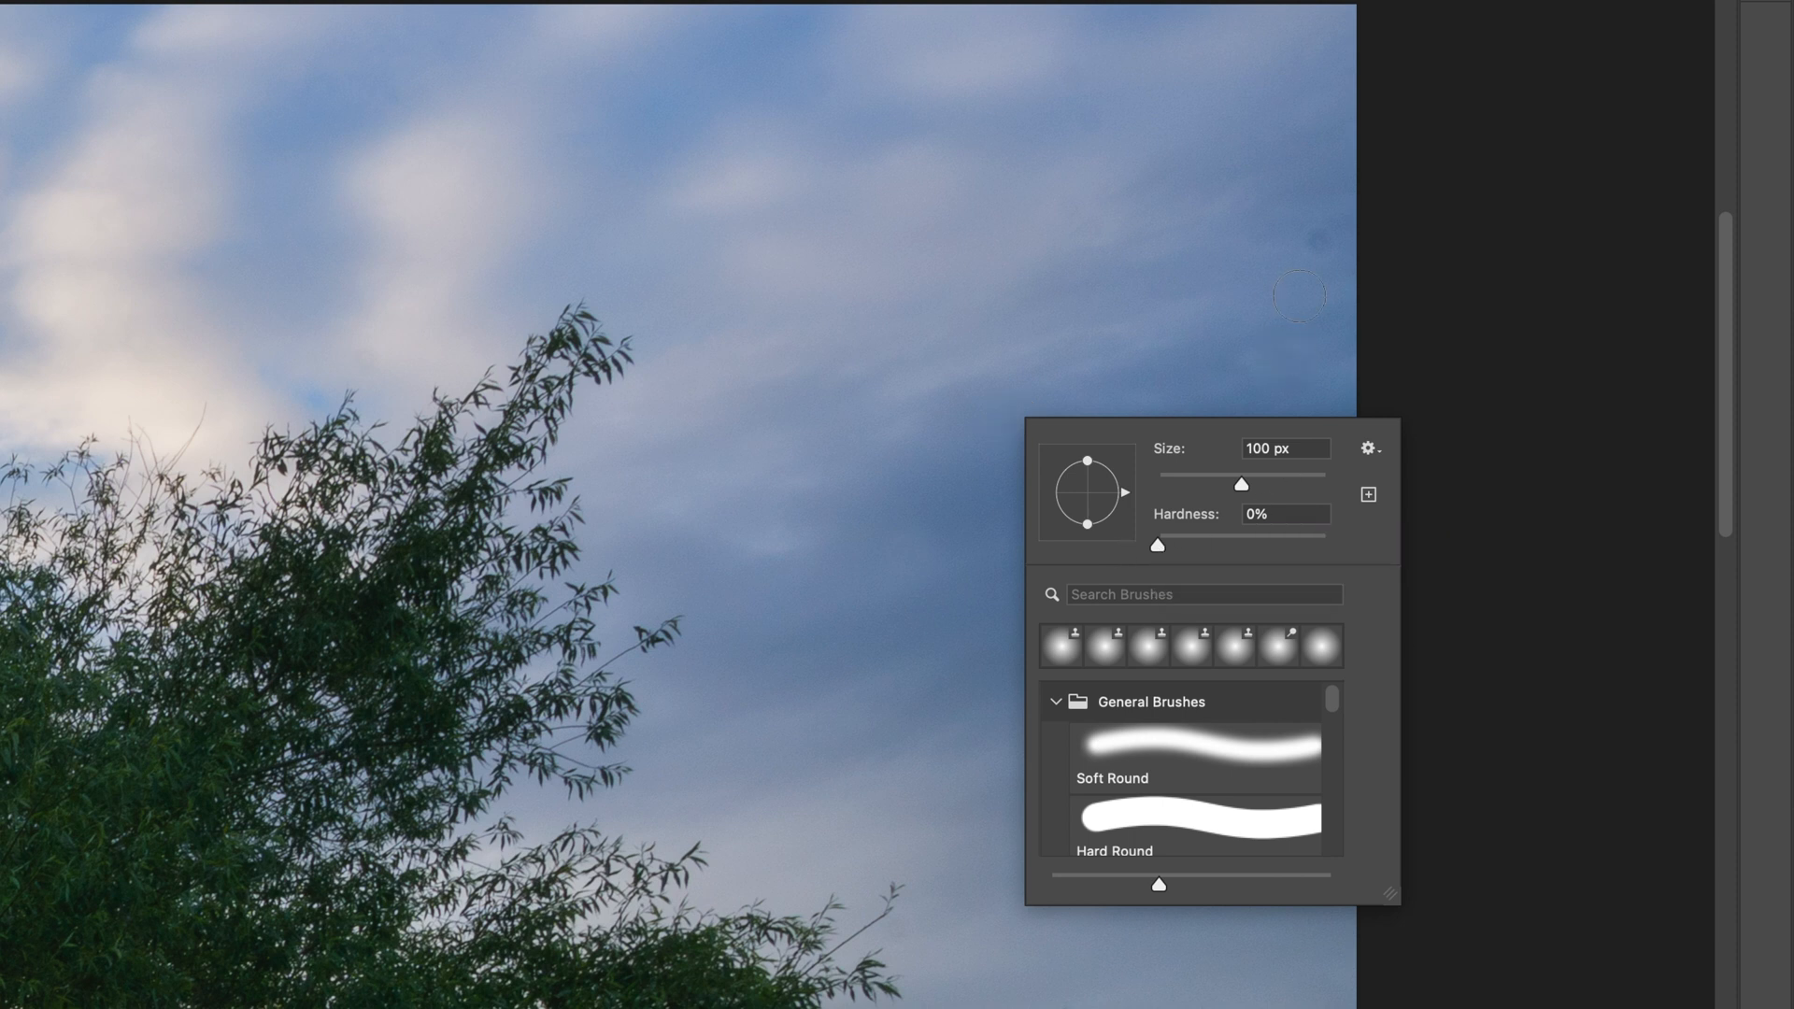
click(1281, 263)
click(1327, 249)
click(1322, 232)
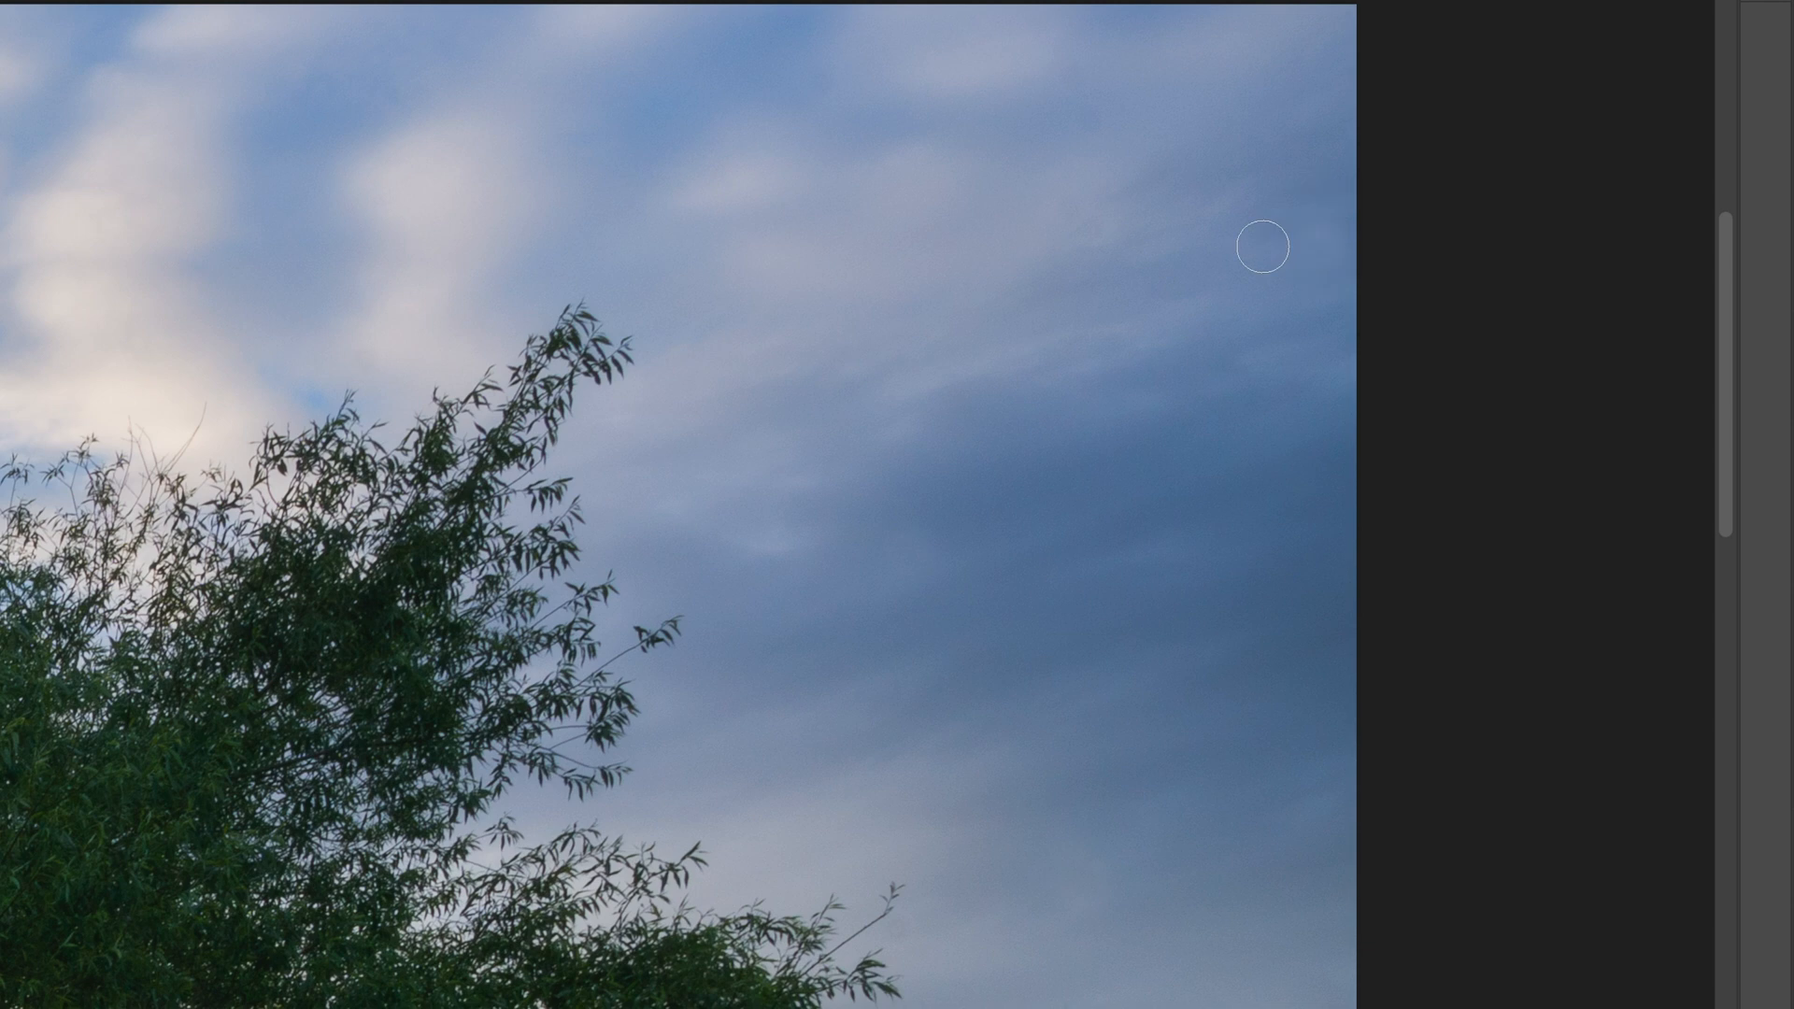
Step: Examine the rest of the photo's right half, from the sky down to the foreground lupins, for remaining blemishes
scroll(1140, 278, left, 2)
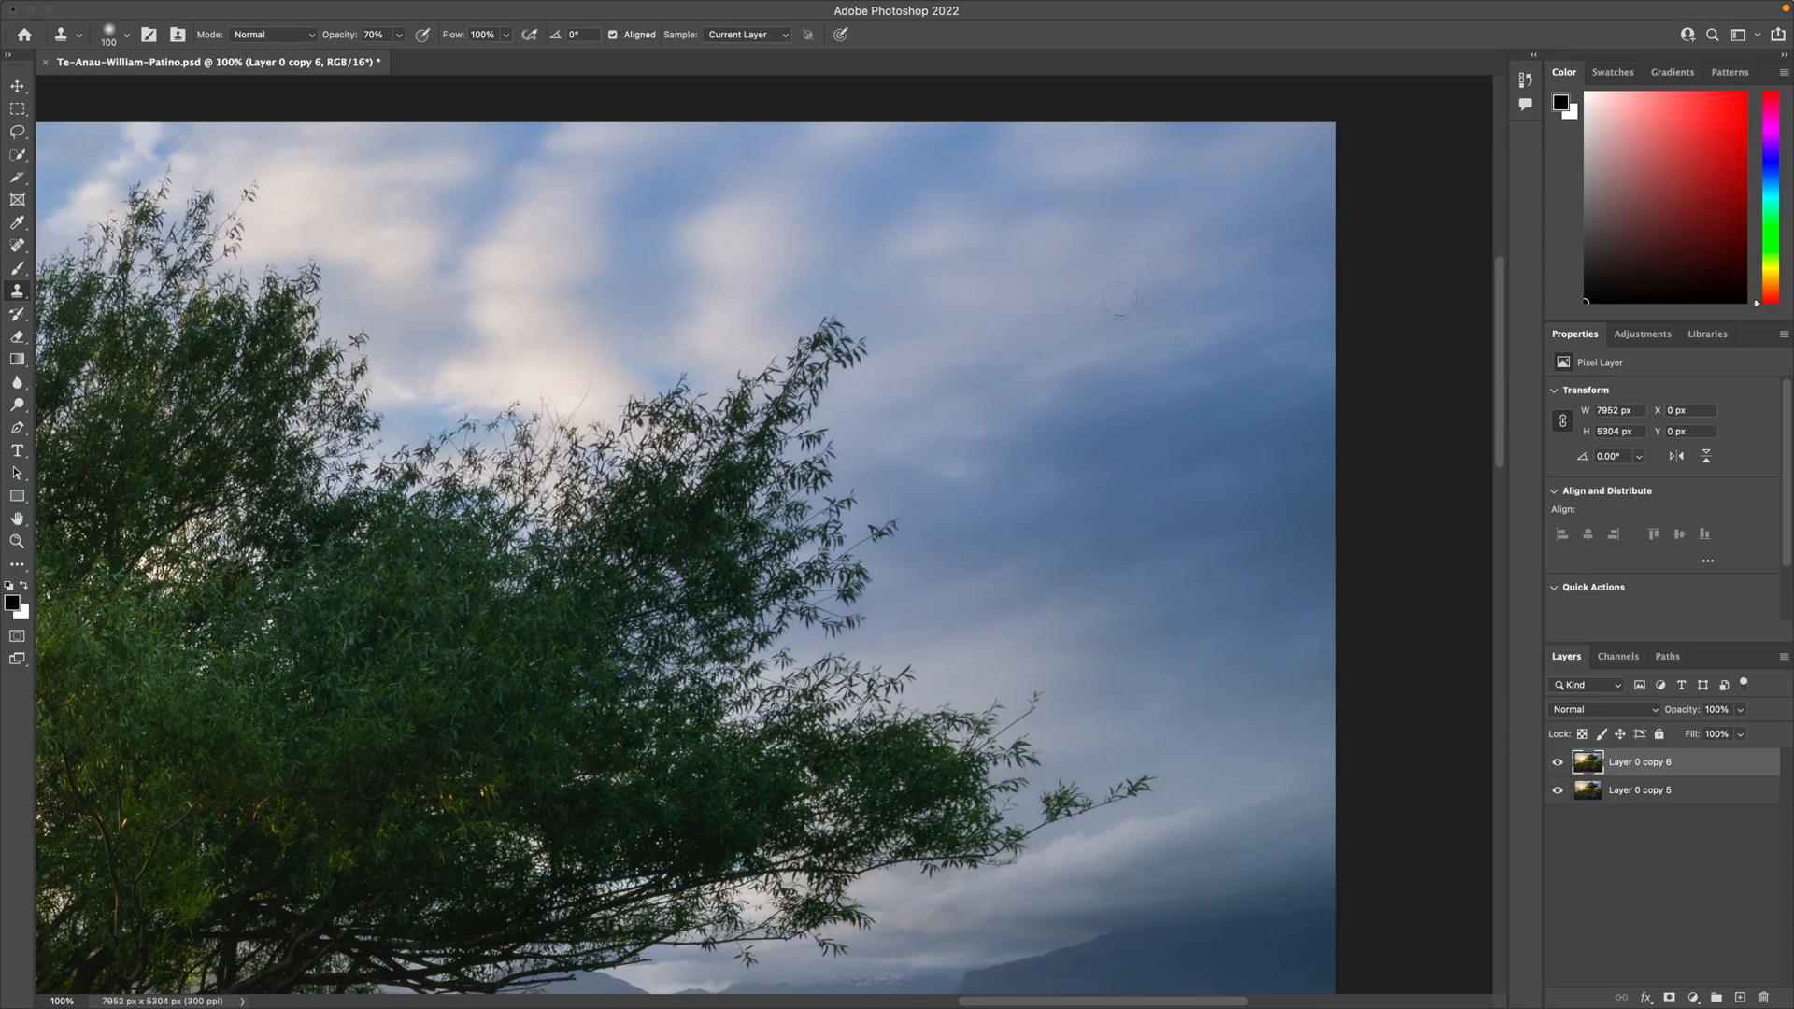
scroll(1120, 299, down, 10)
scroll(1119, 298, left, 2)
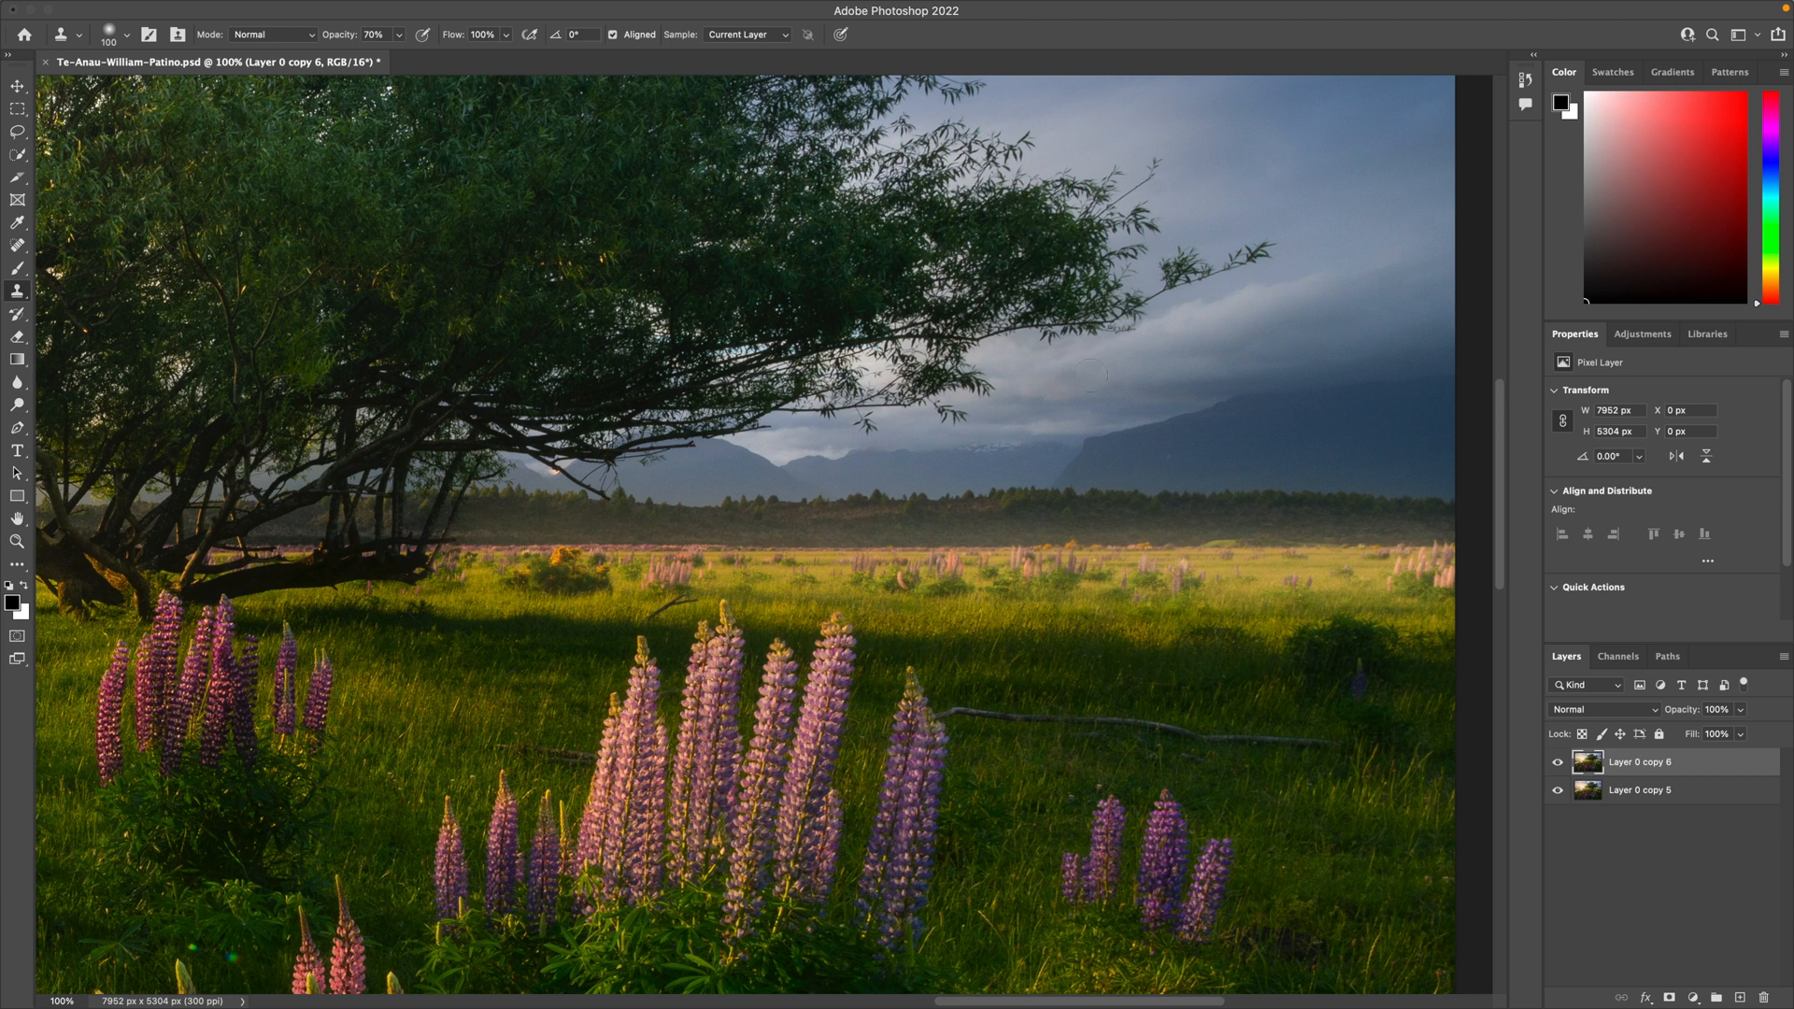
scroll(1105, 414, down, 4)
scroll(1105, 414, left, 1)
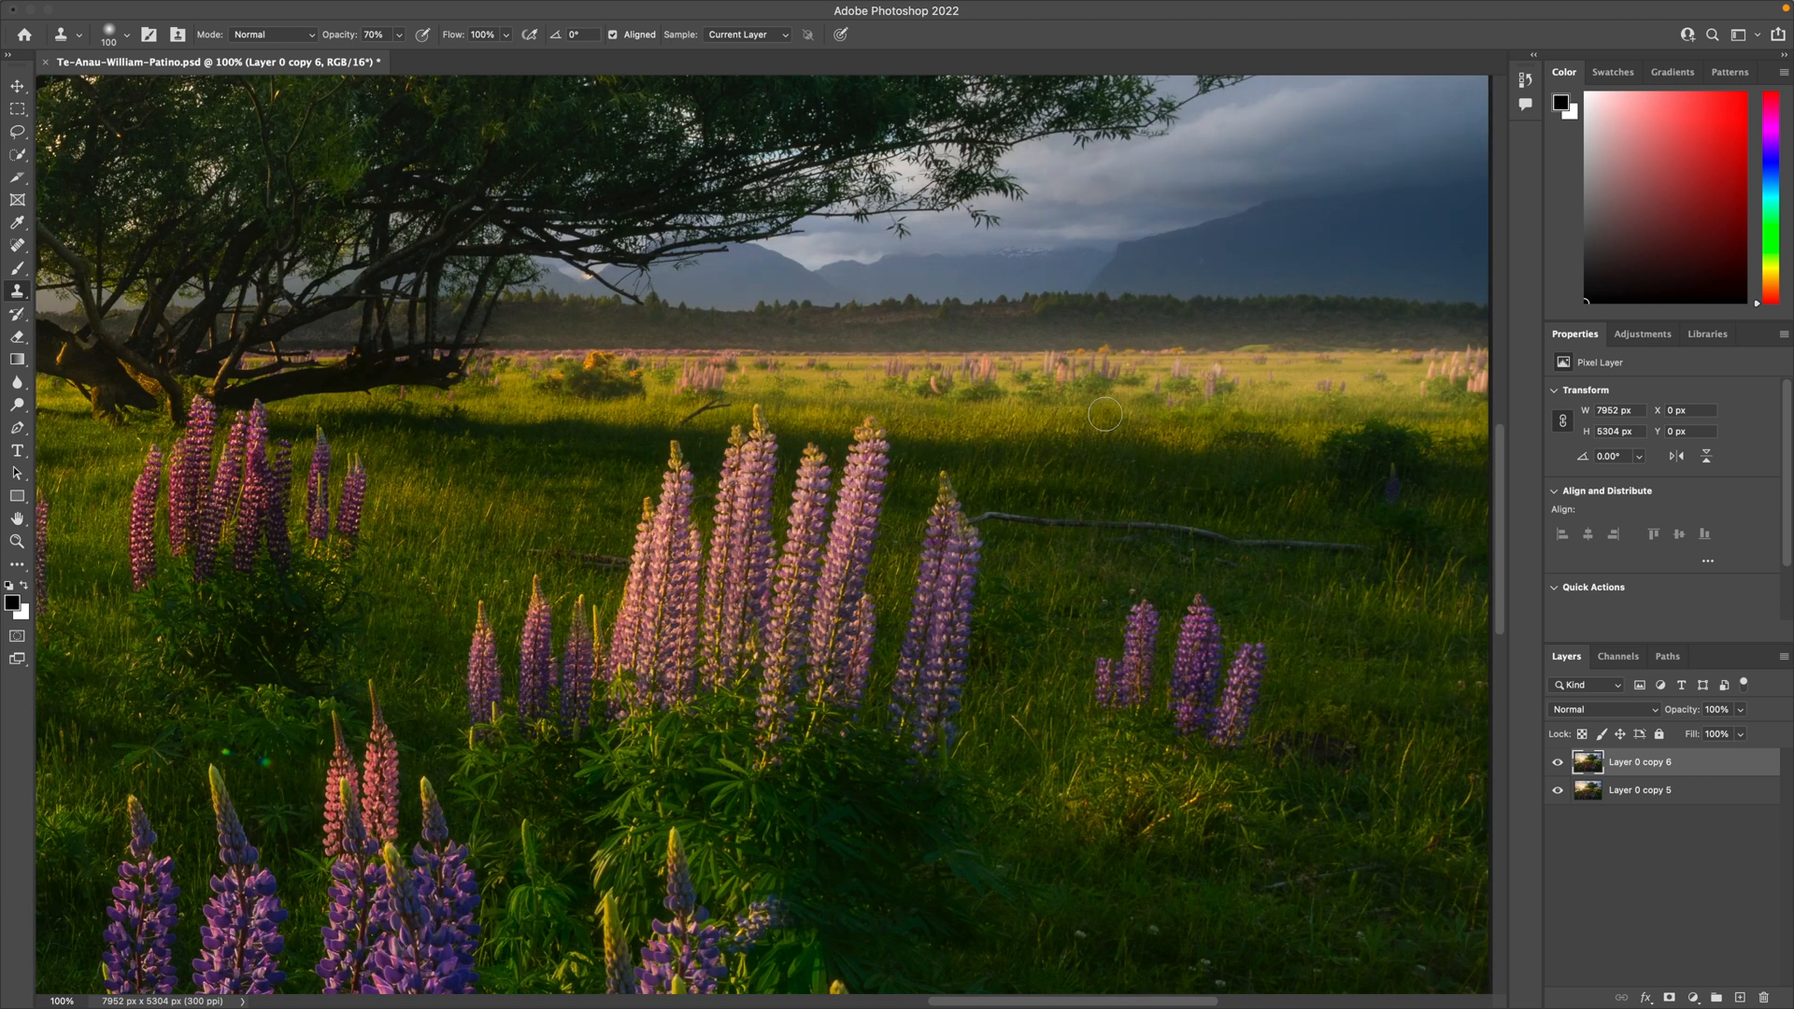
scroll(1105, 414, down, 4)
scroll(1105, 414, left, 1)
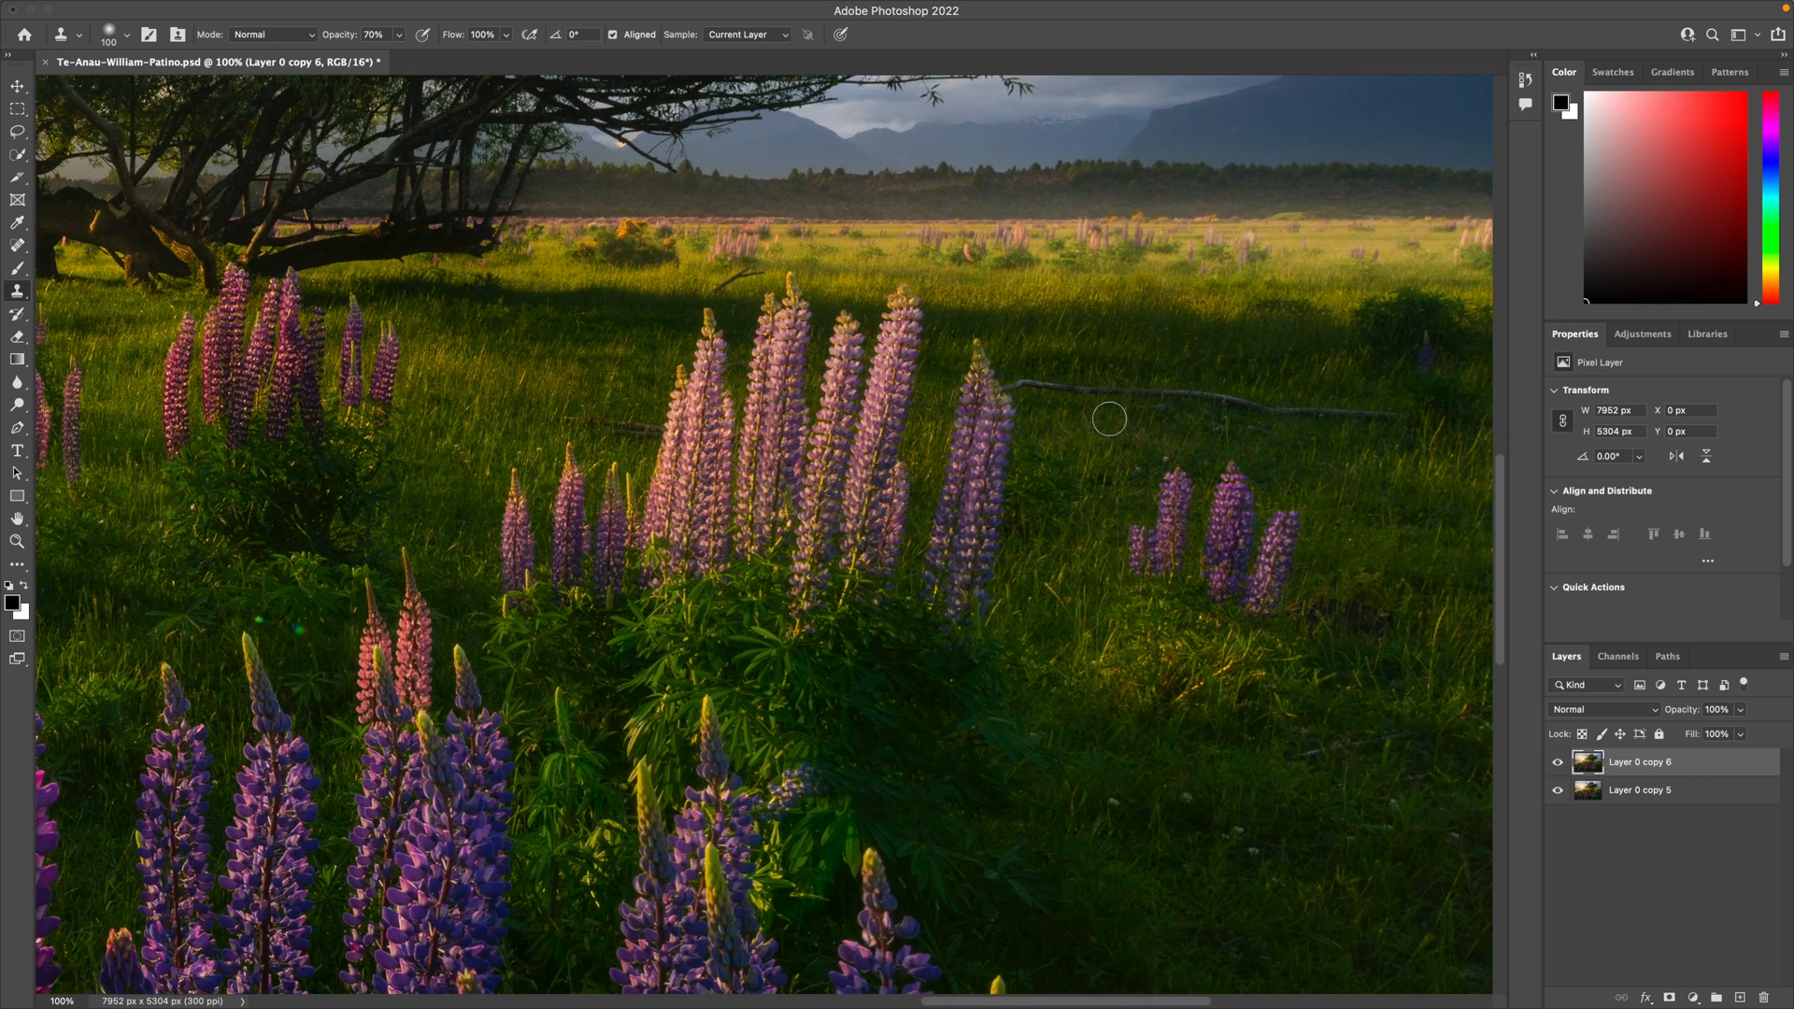
scroll(1109, 419, down, 4)
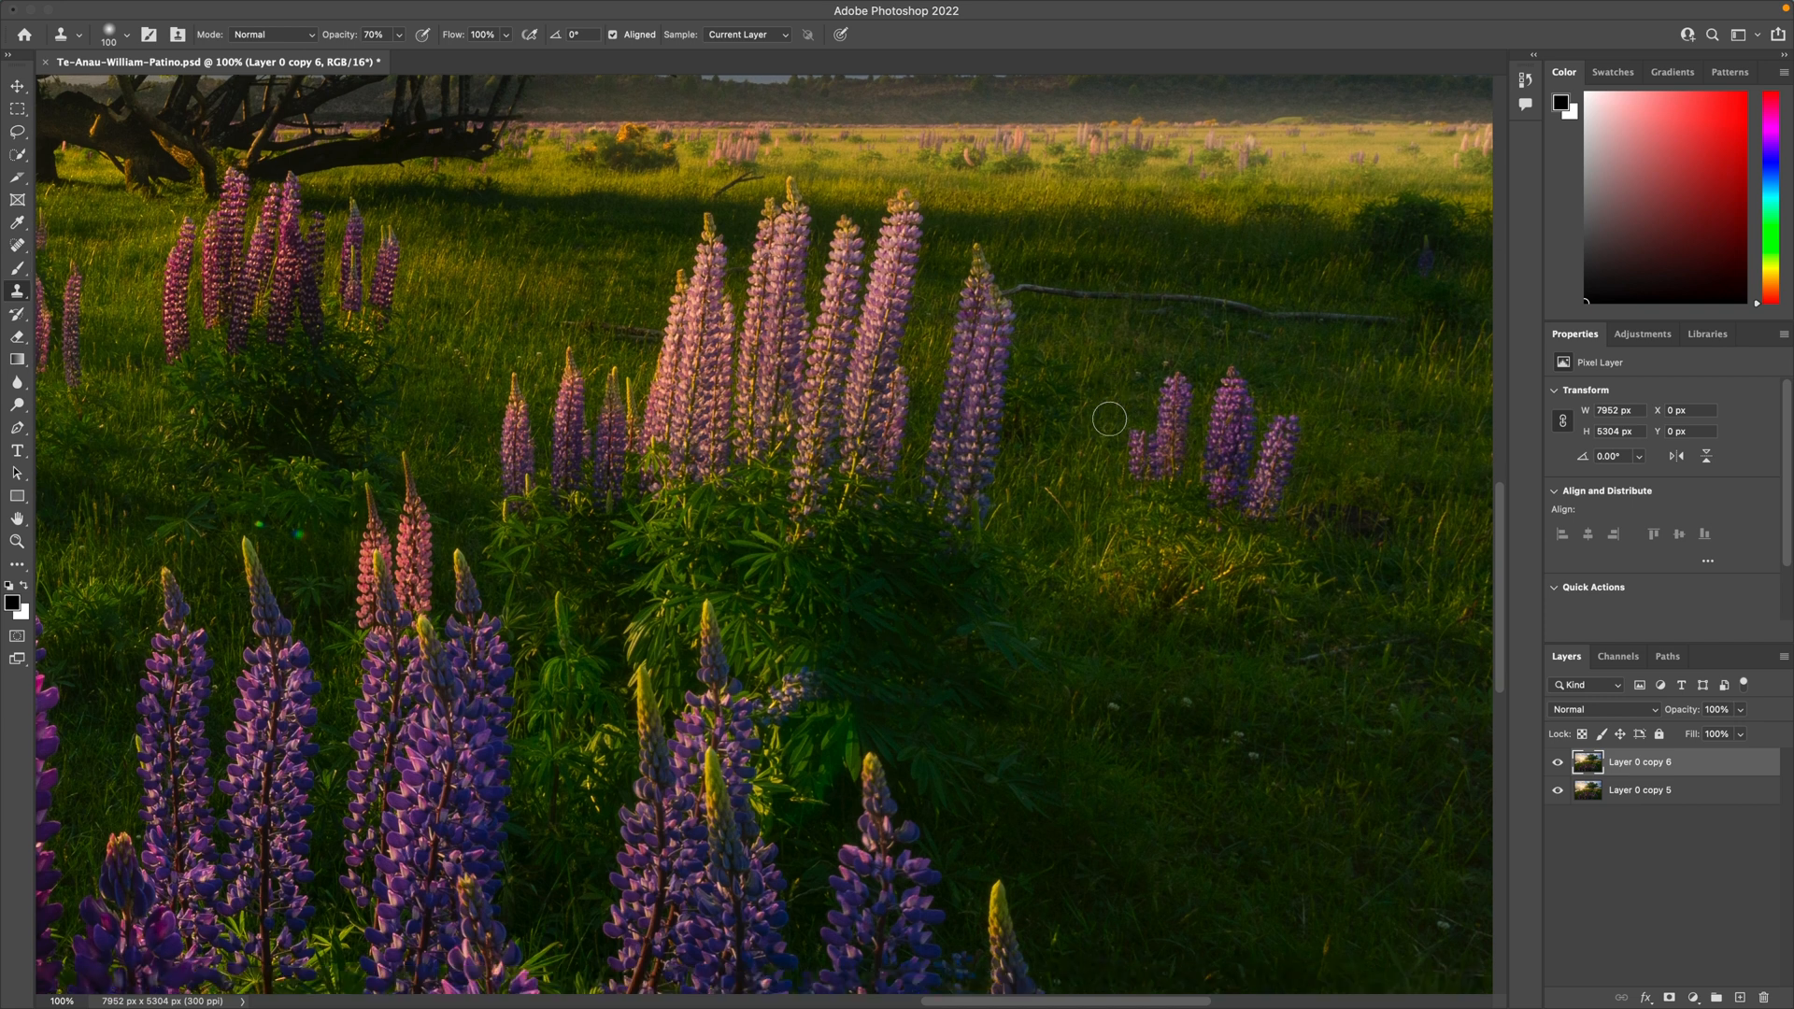
scroll(1109, 419, left, 4)
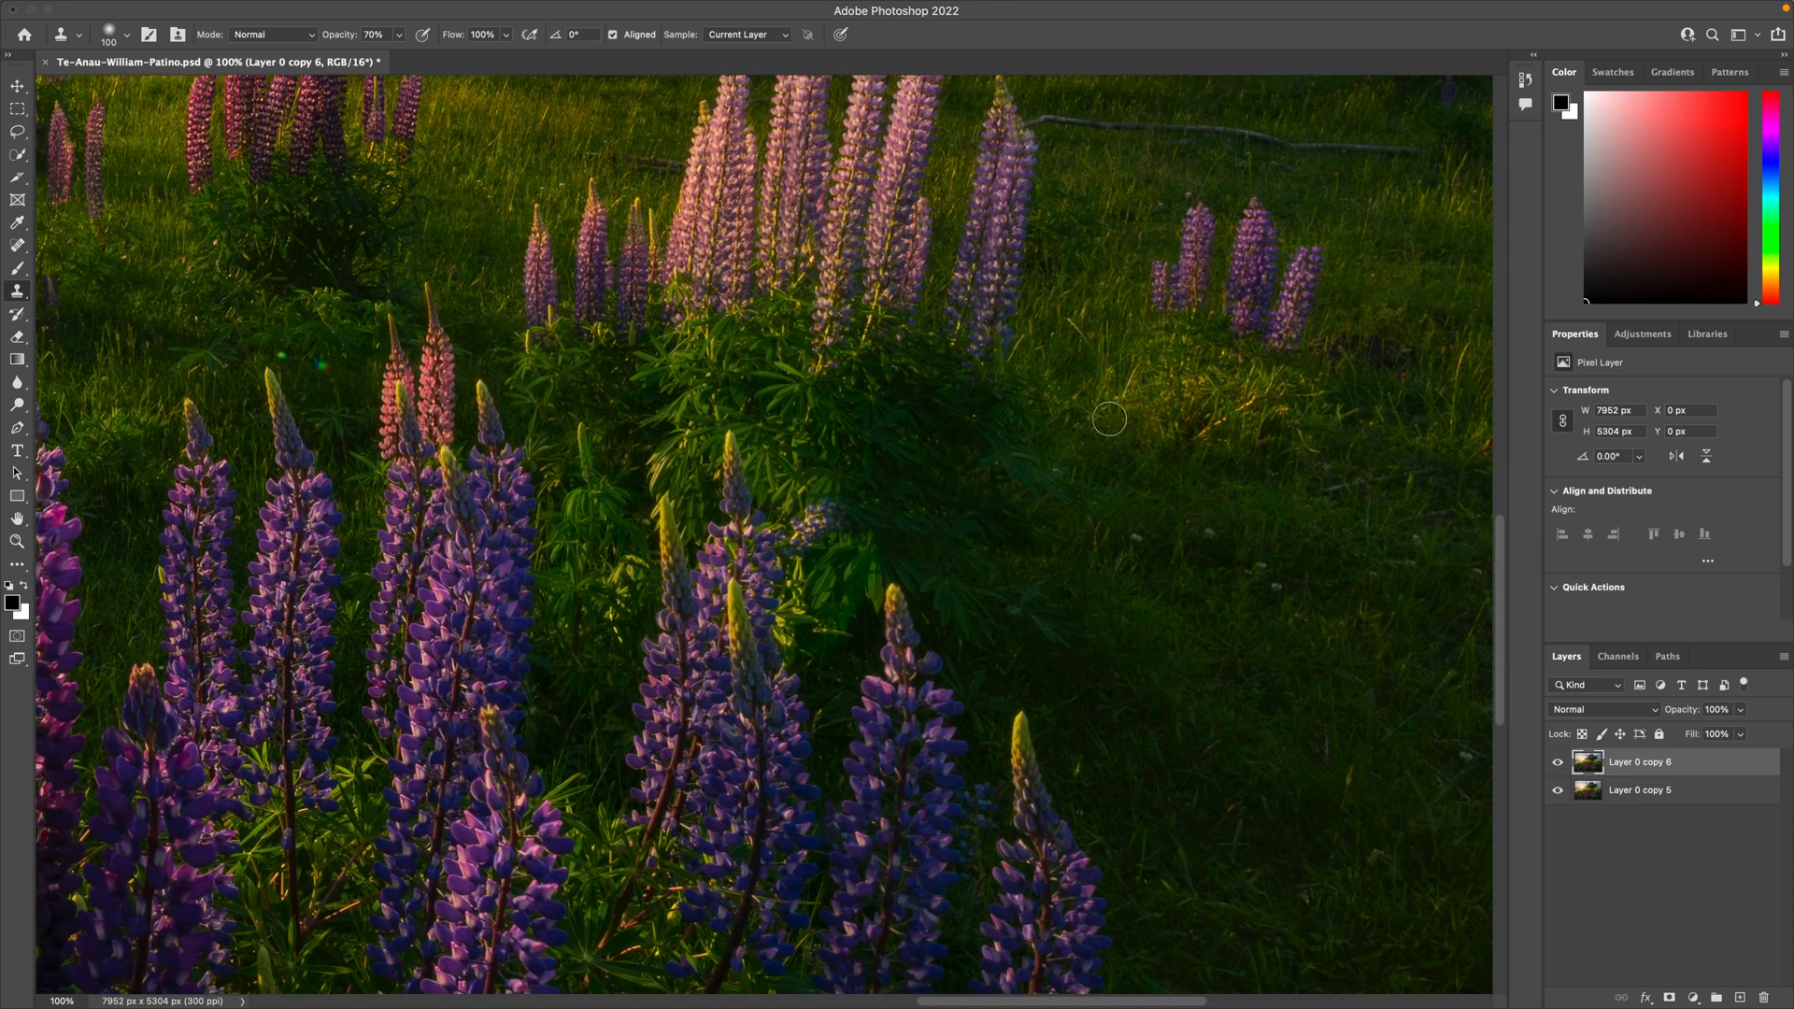
scroll(546, 358, left, 1)
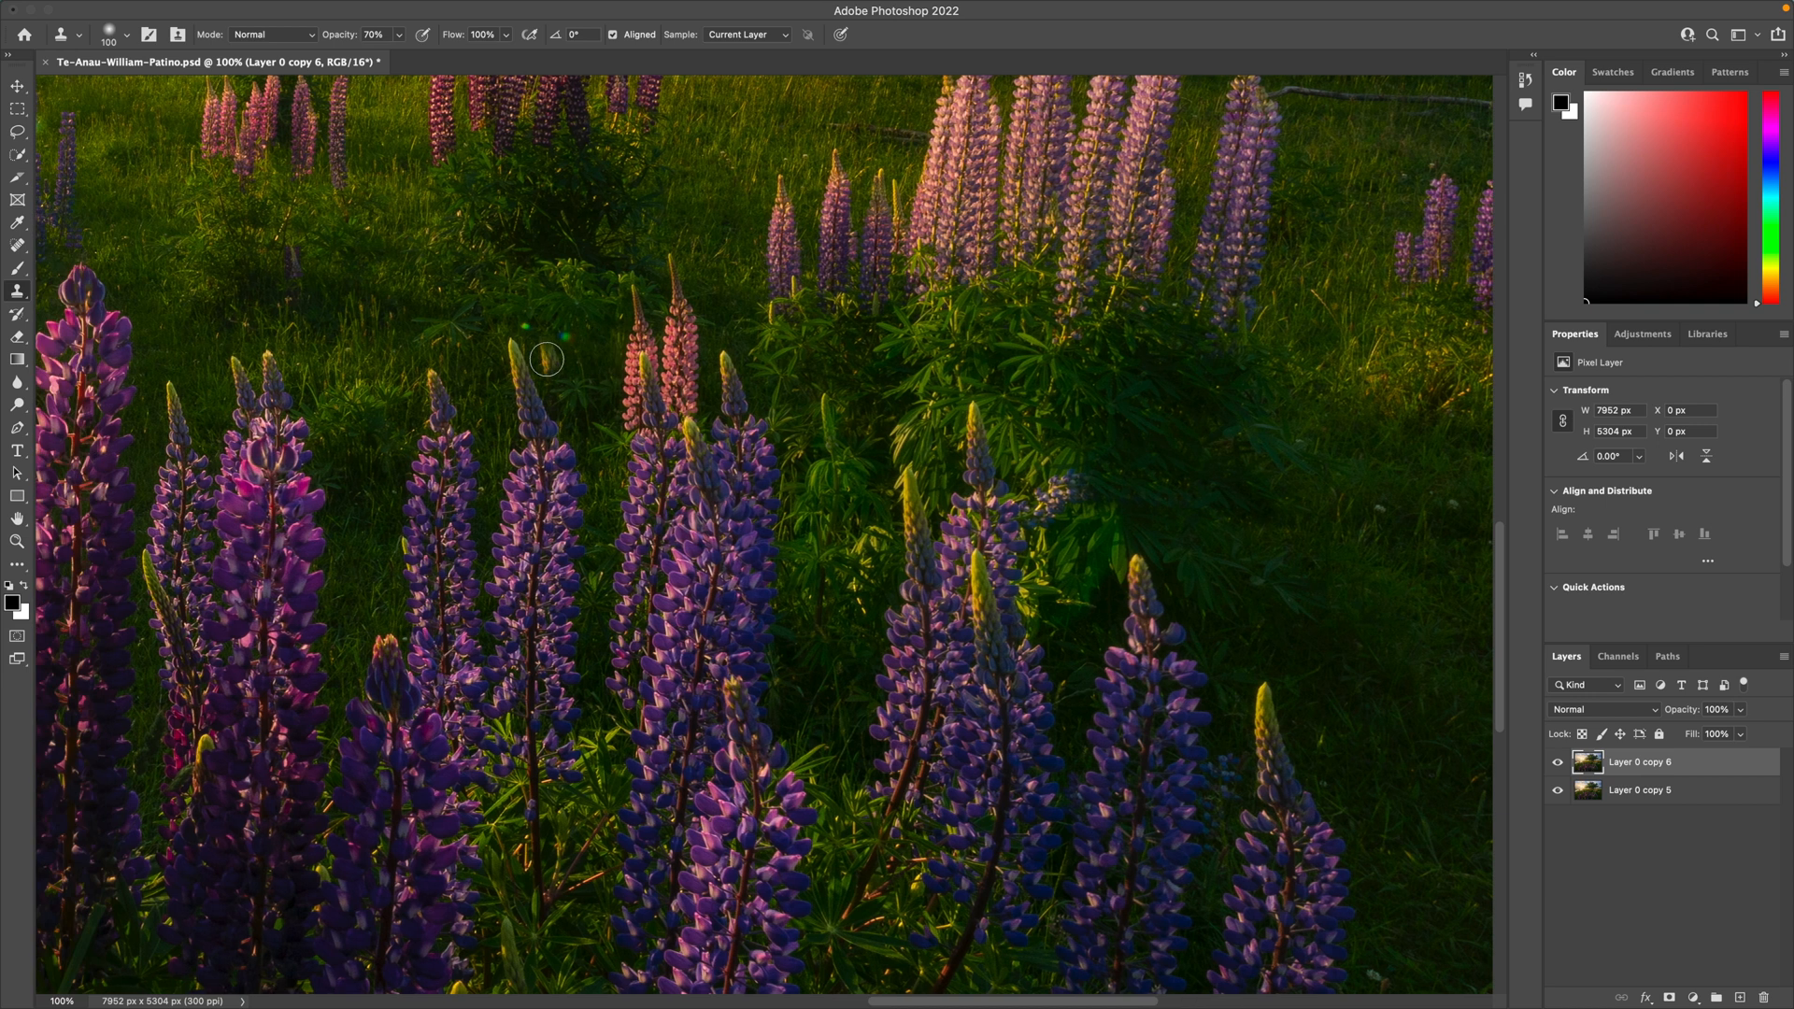
Step: Clone clean grass over the two small green flare spots beside the pink lupins with a 45 px brush
key(super+plus)
scroll(546, 359, up, 4)
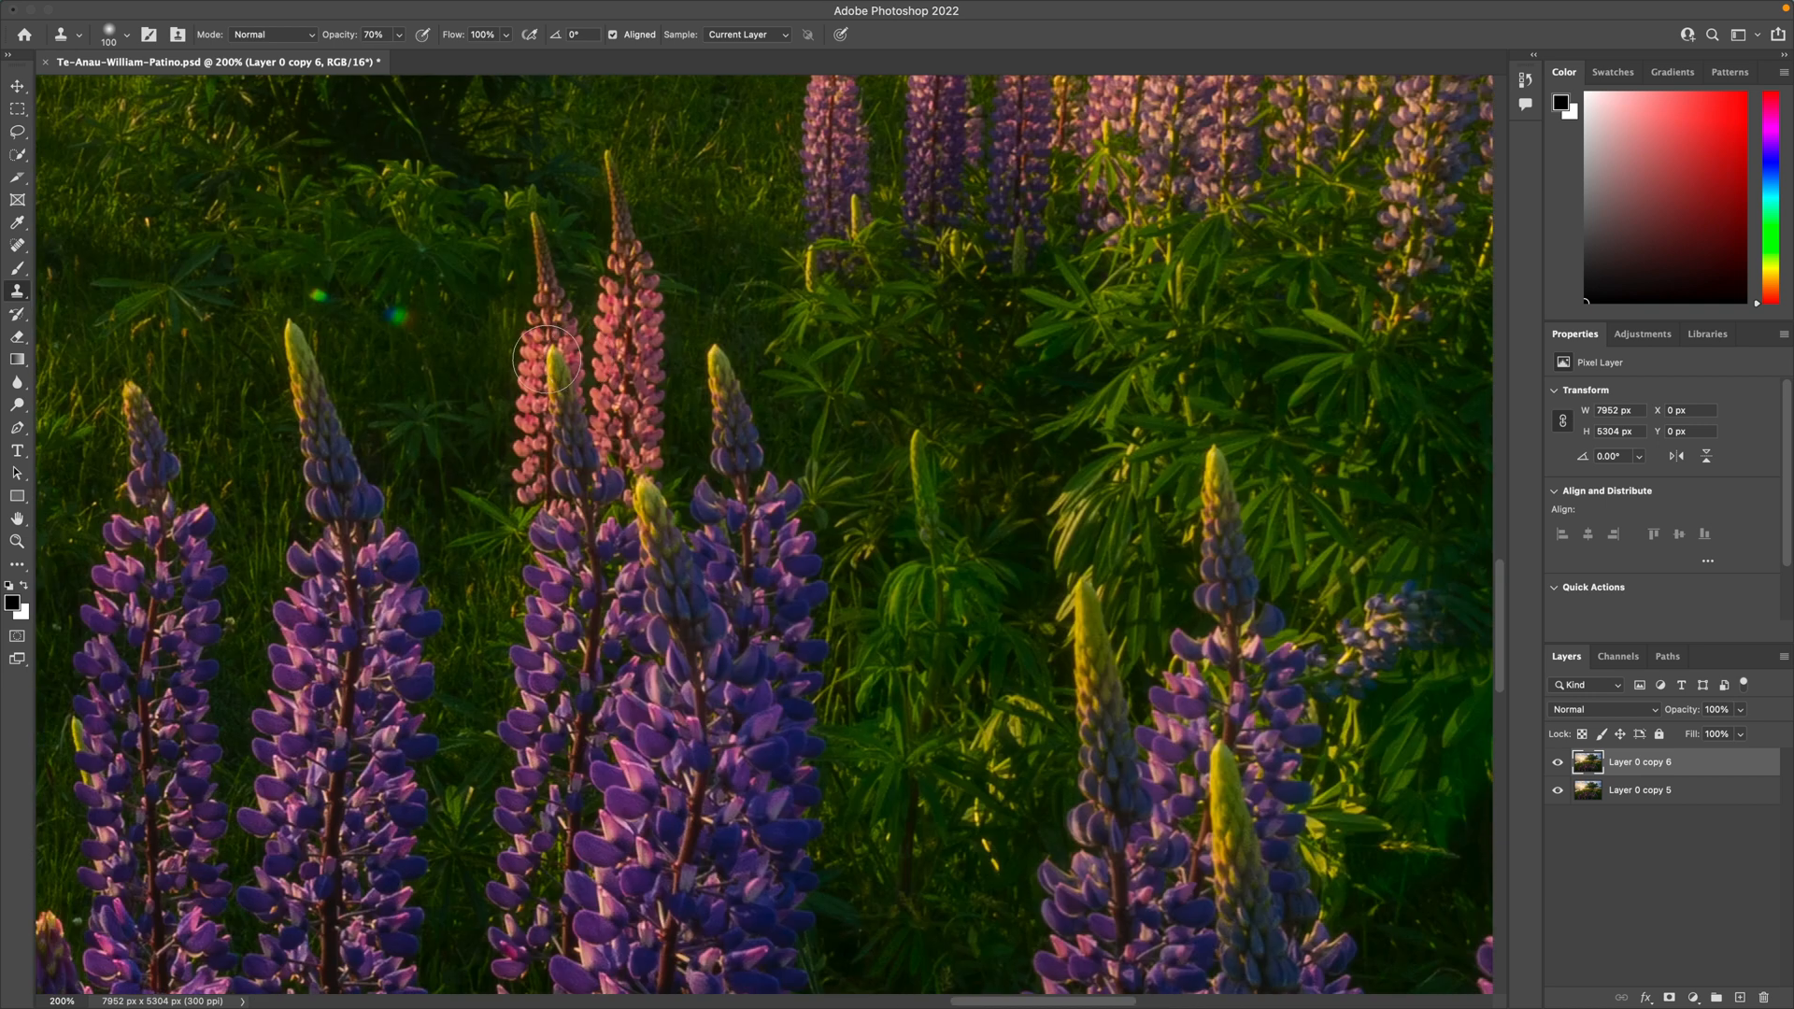
scroll(546, 359, left, 4)
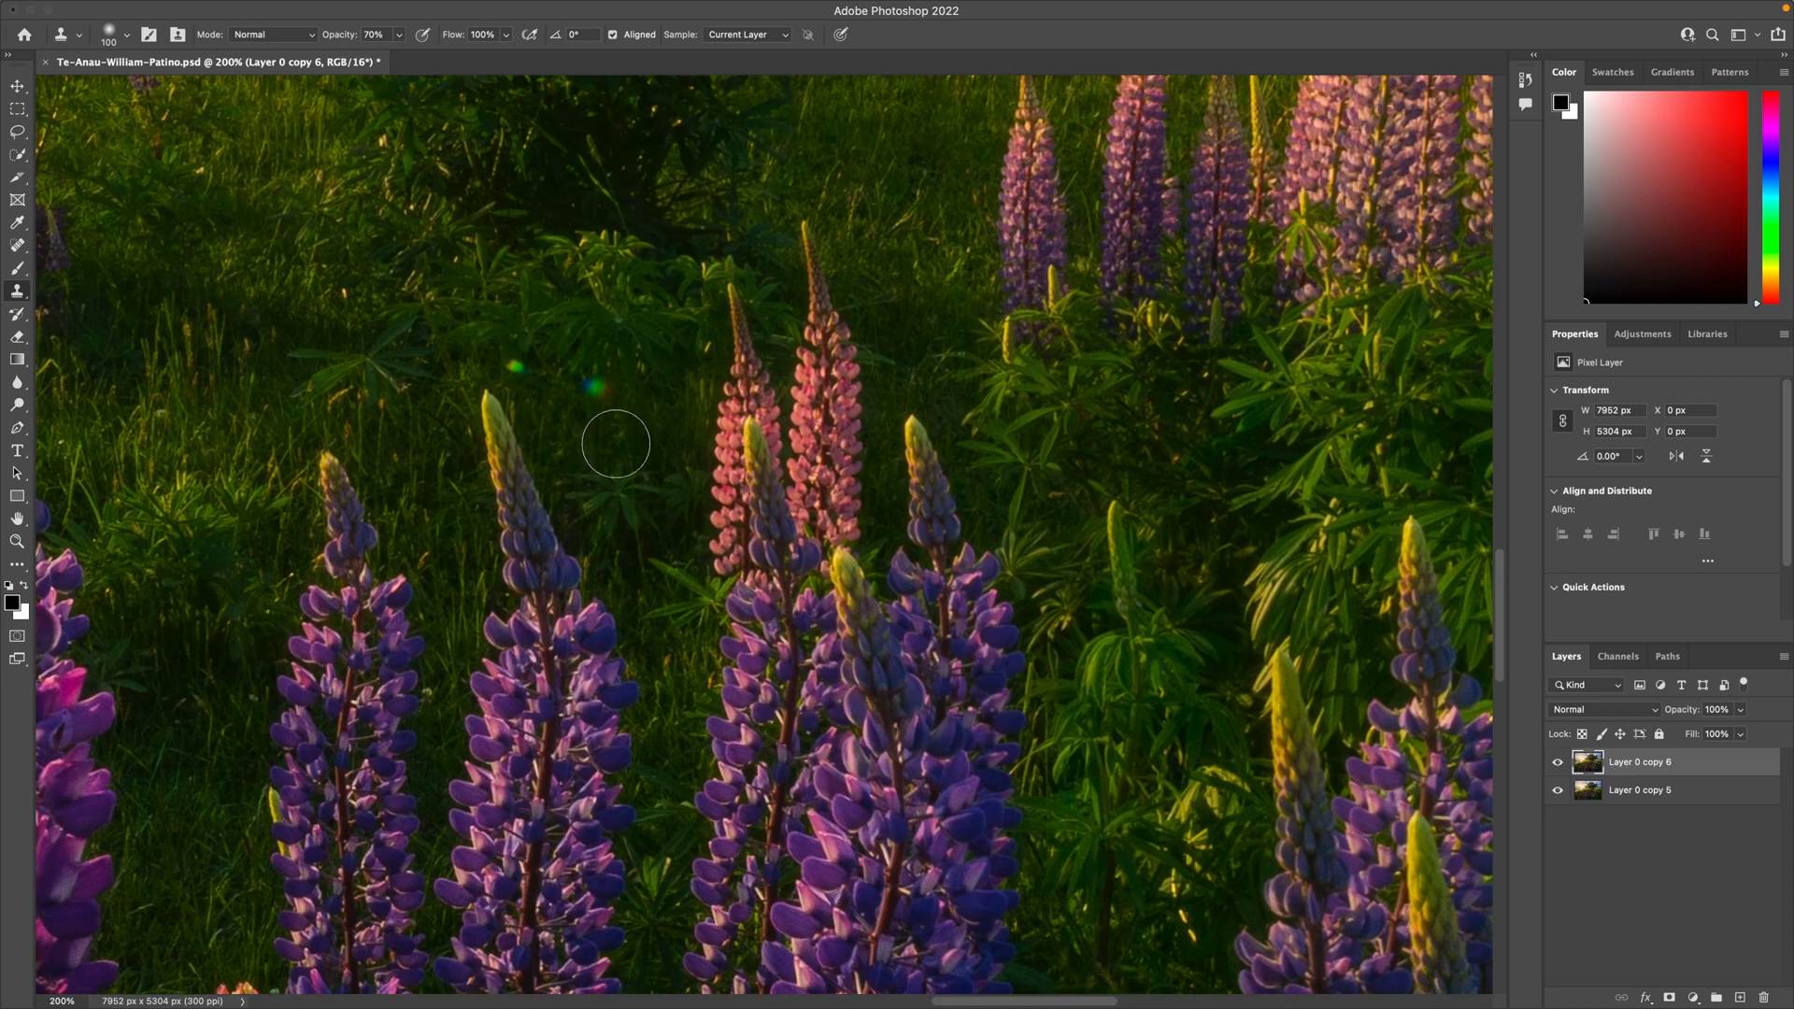
key(bracketleft)
key(bracketleft)
key(bracketleft)
key(bracketleft)
key(bracketleft)
key(bracketleft)
key(bracketleft)
alt+click(627, 406)
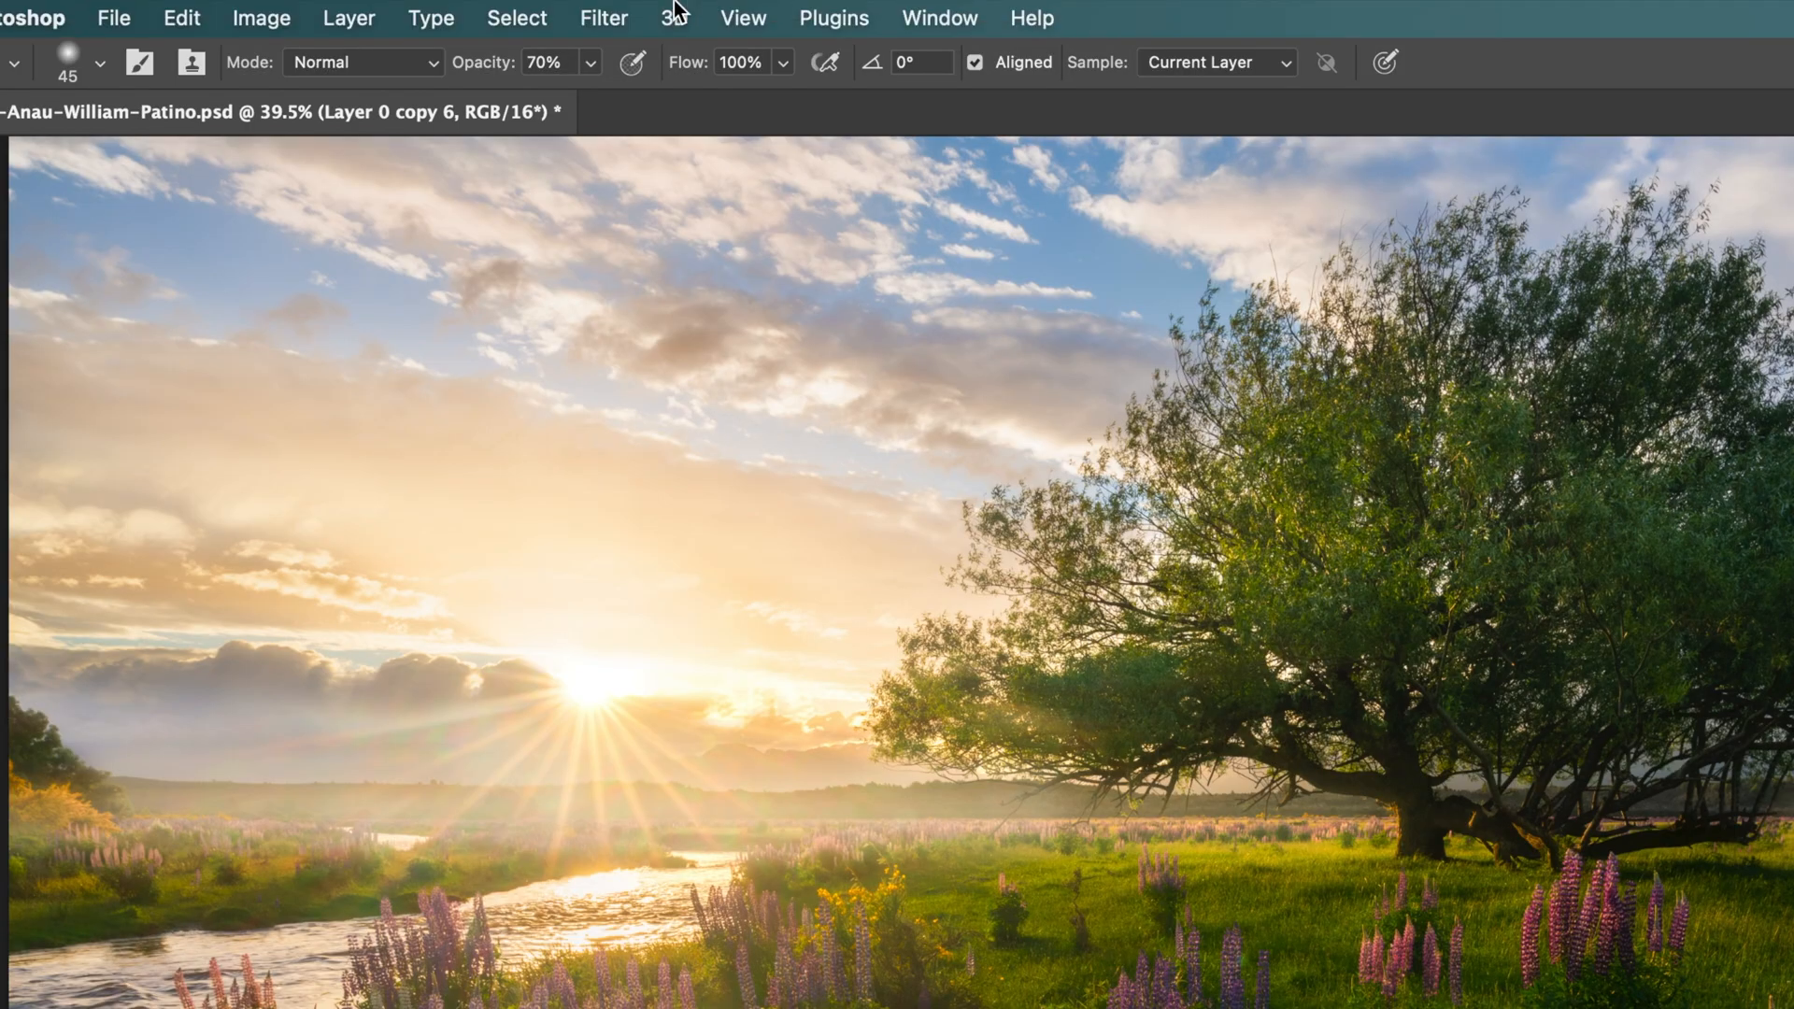
Step: Start the Camera Raw Filter on the duplicated layer and set Exposure to +0.25
click(603, 17)
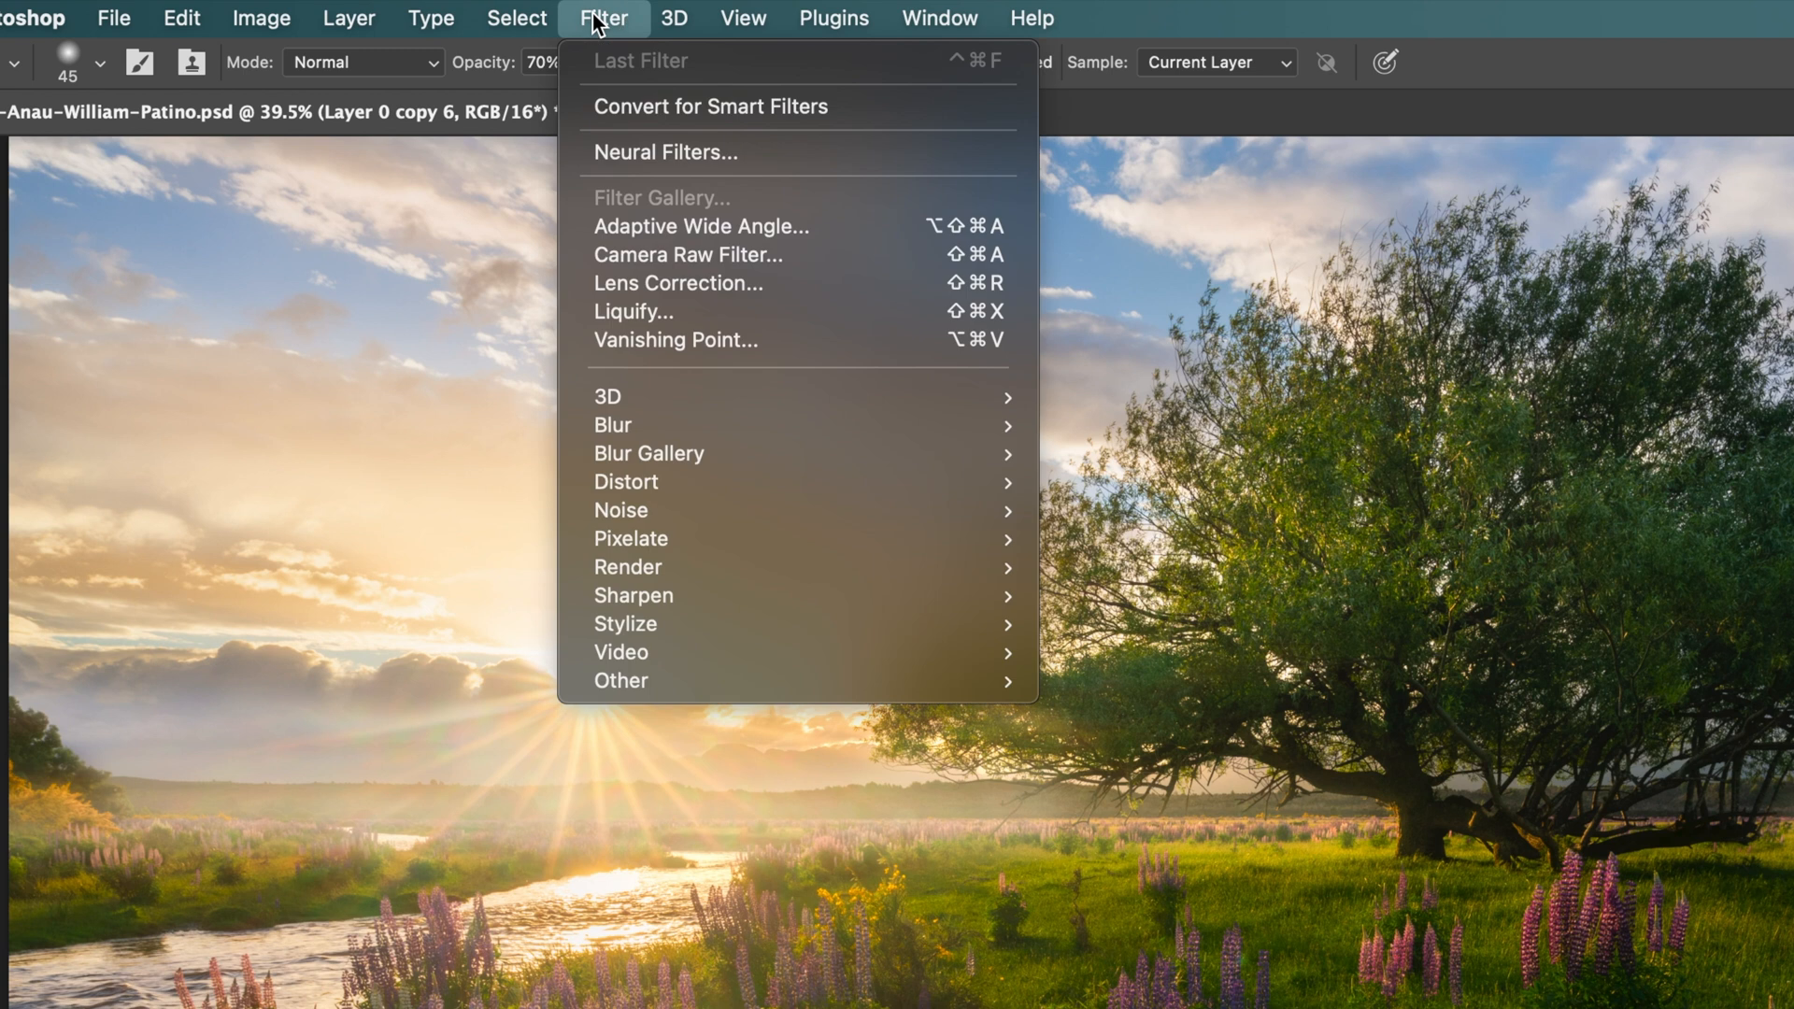
click(714, 256)
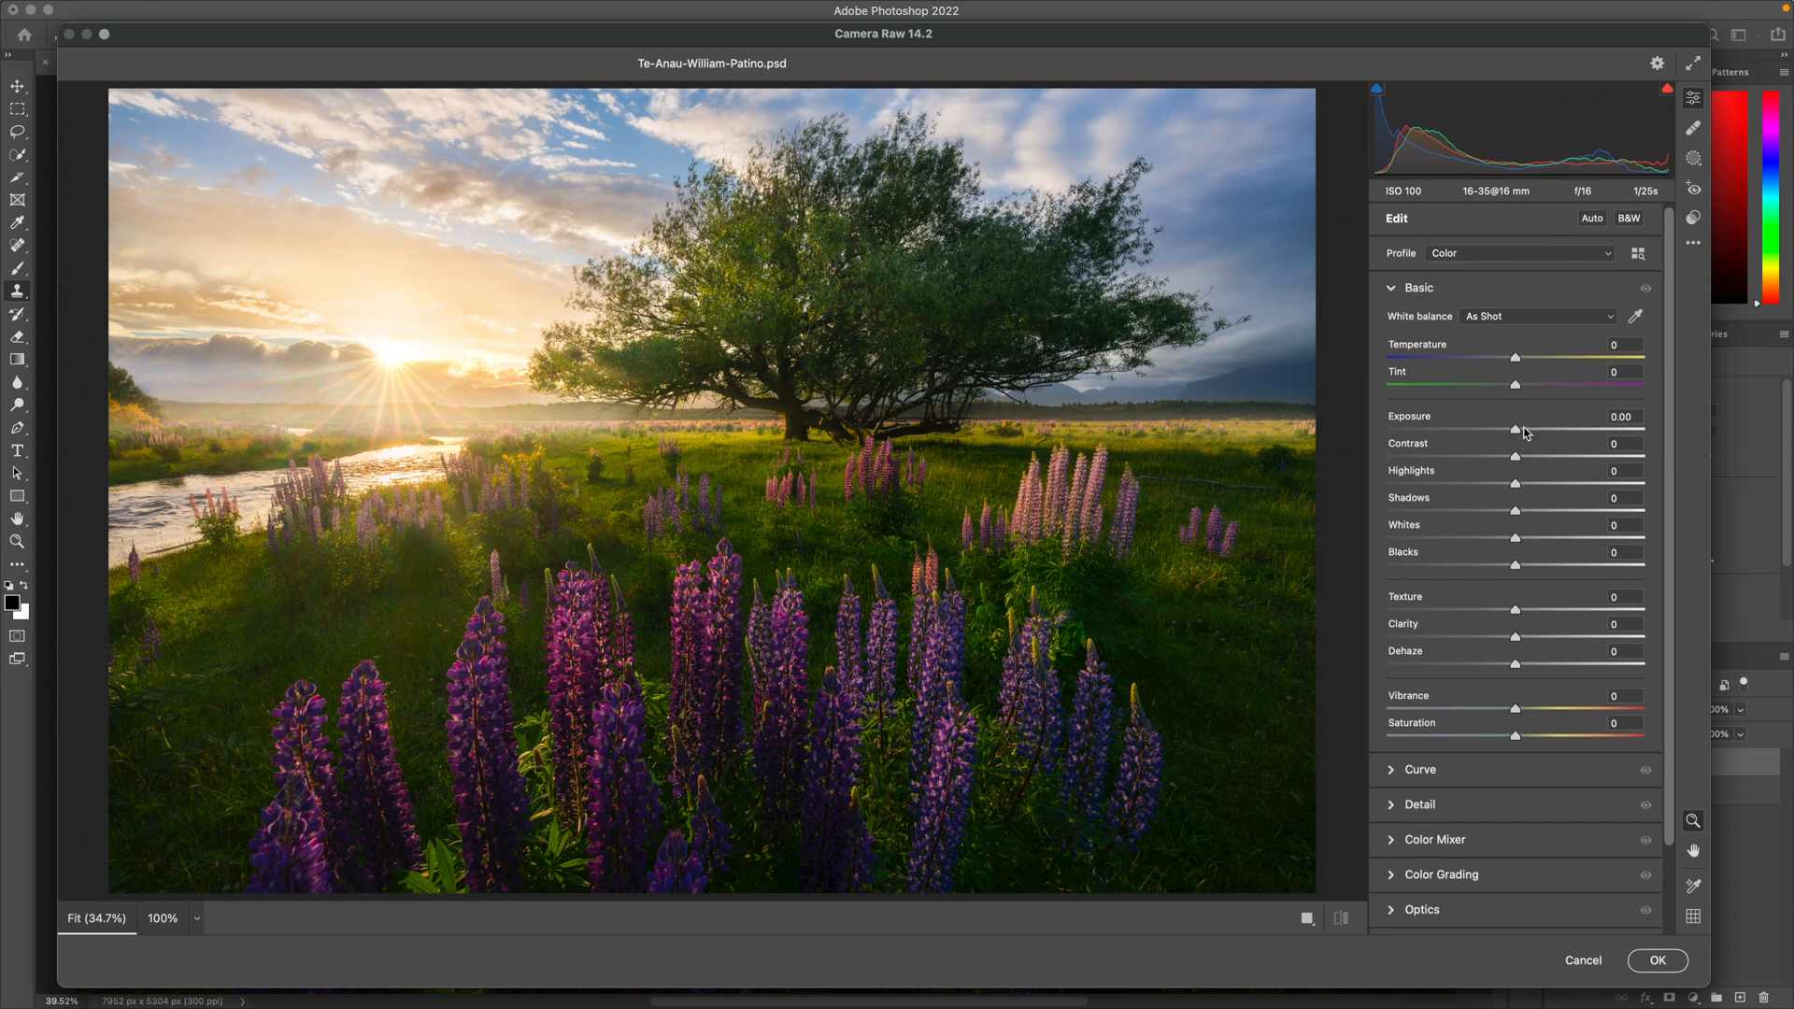
drag(1517, 425, 1533, 428)
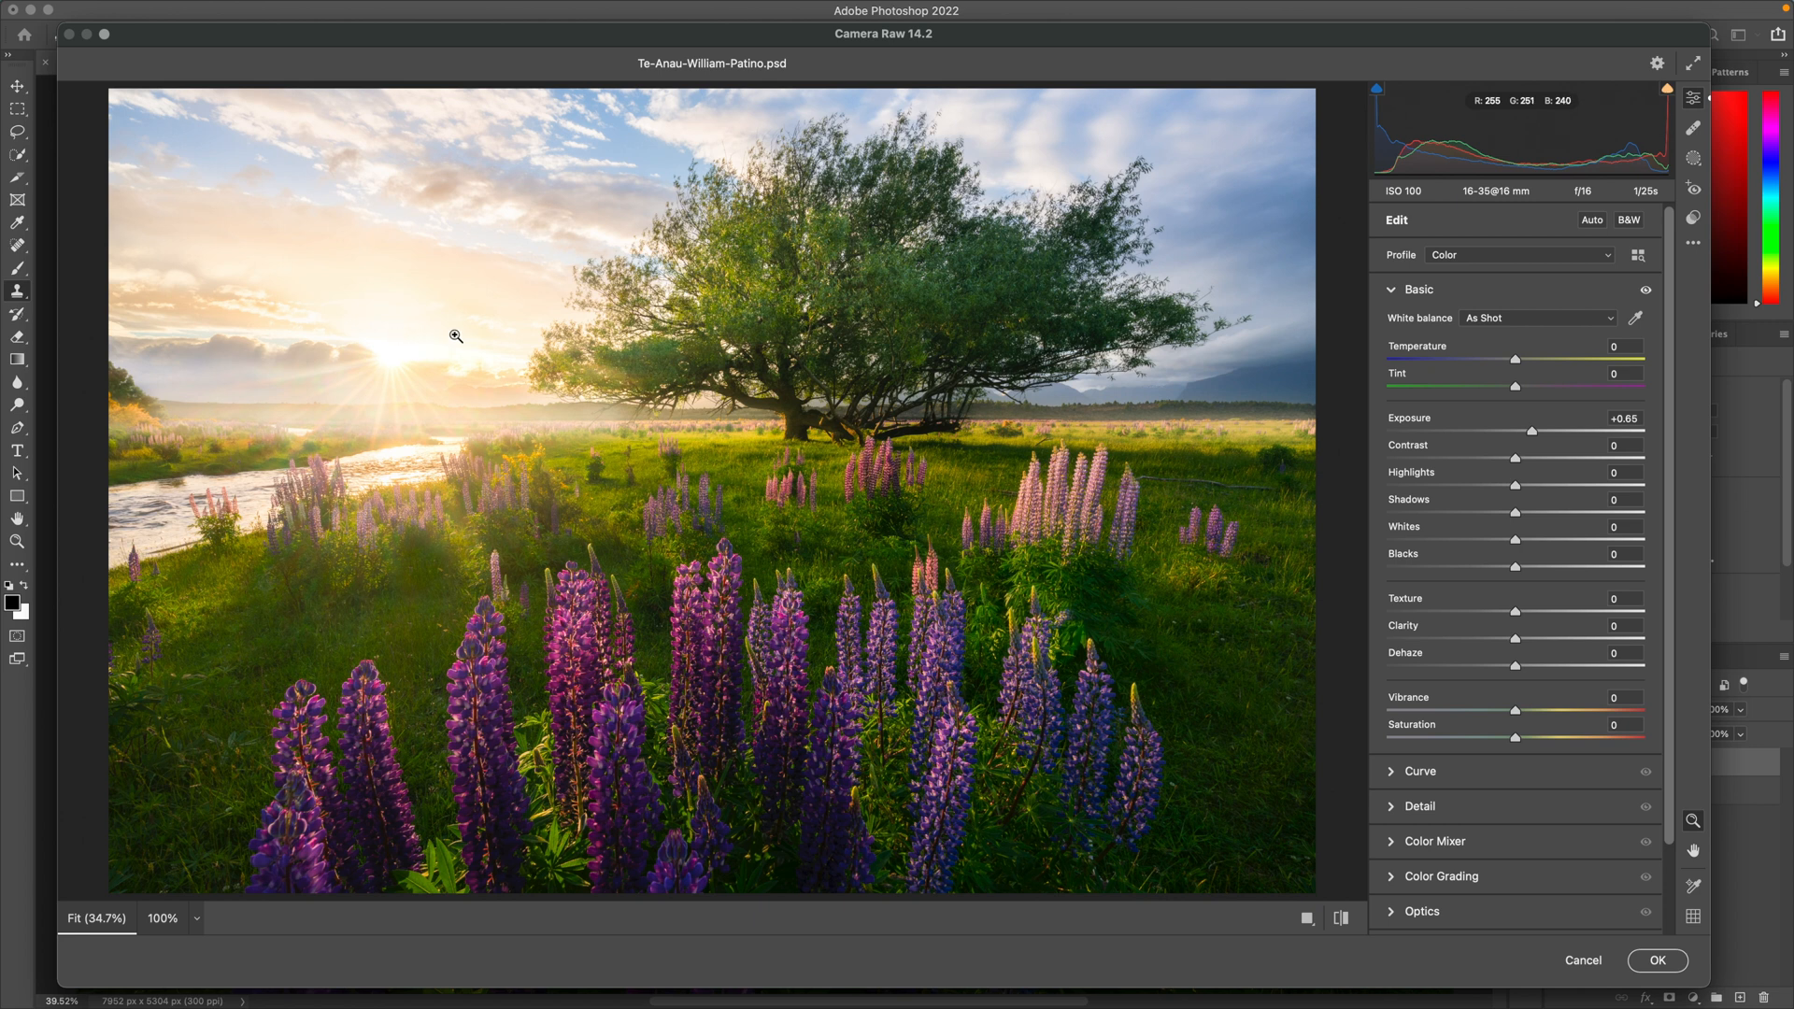
drag(1533, 431, 1524, 434)
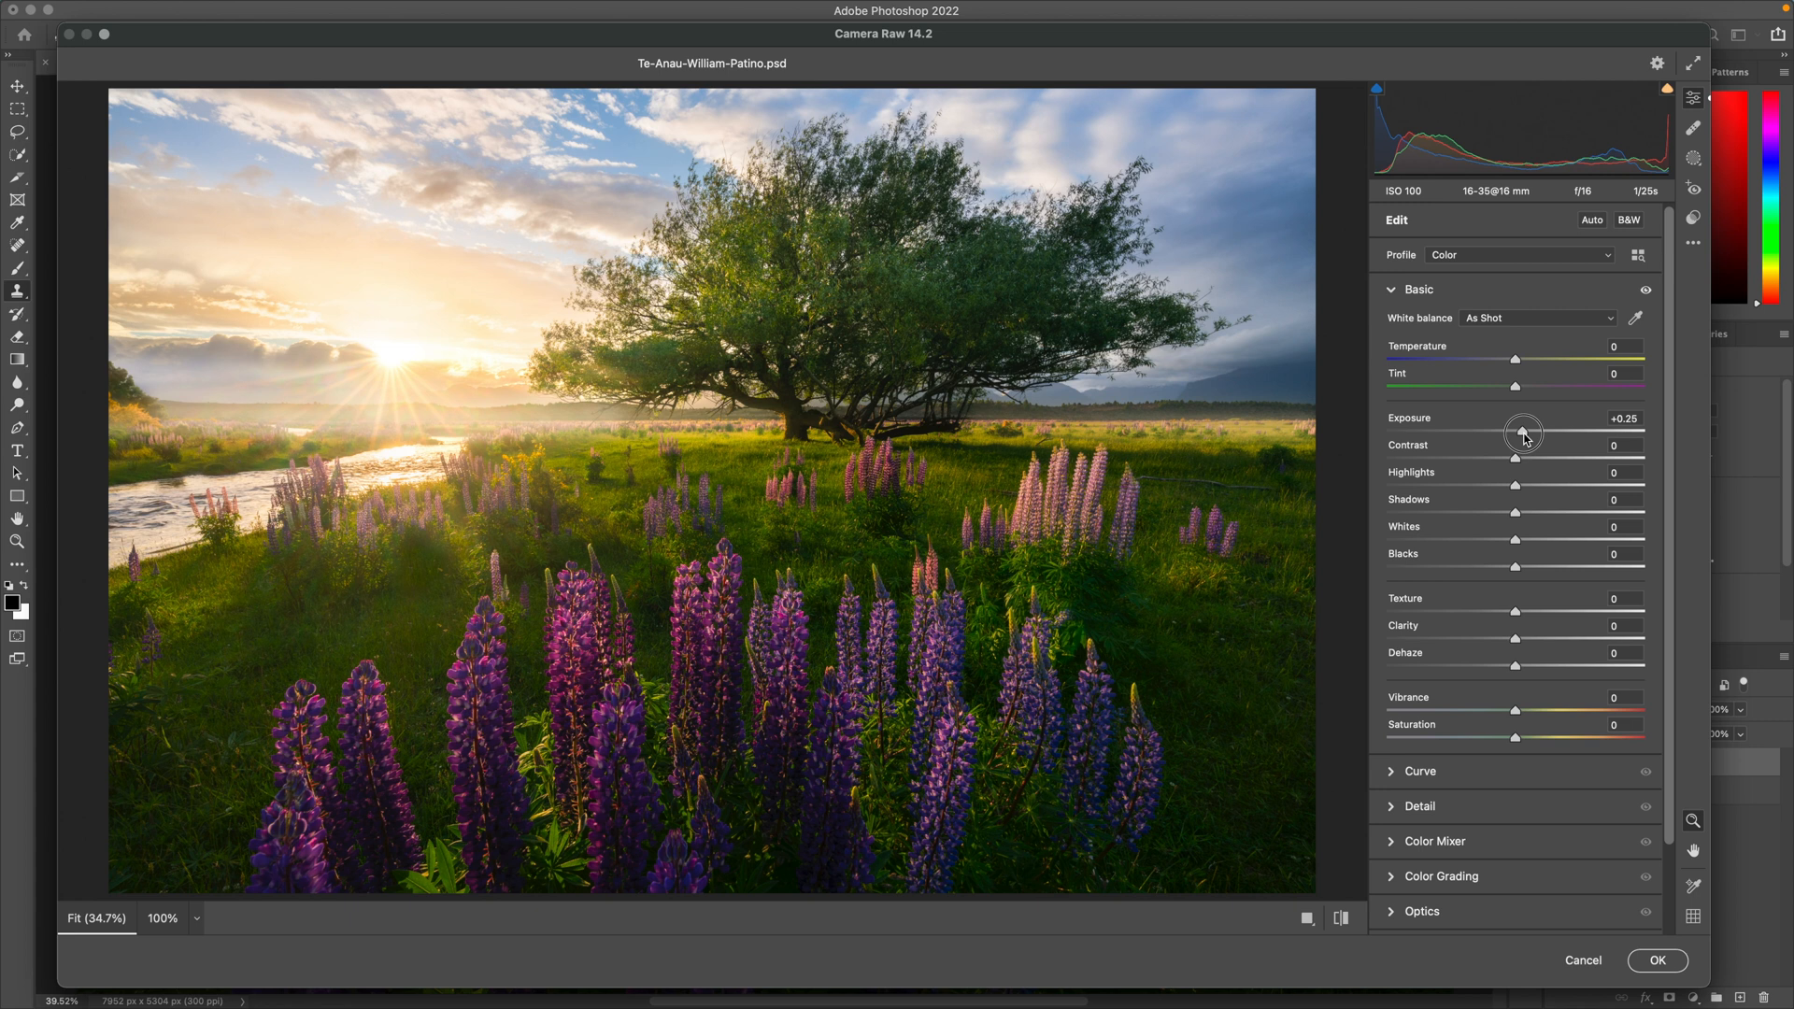
drag(1525, 437, 1526, 441)
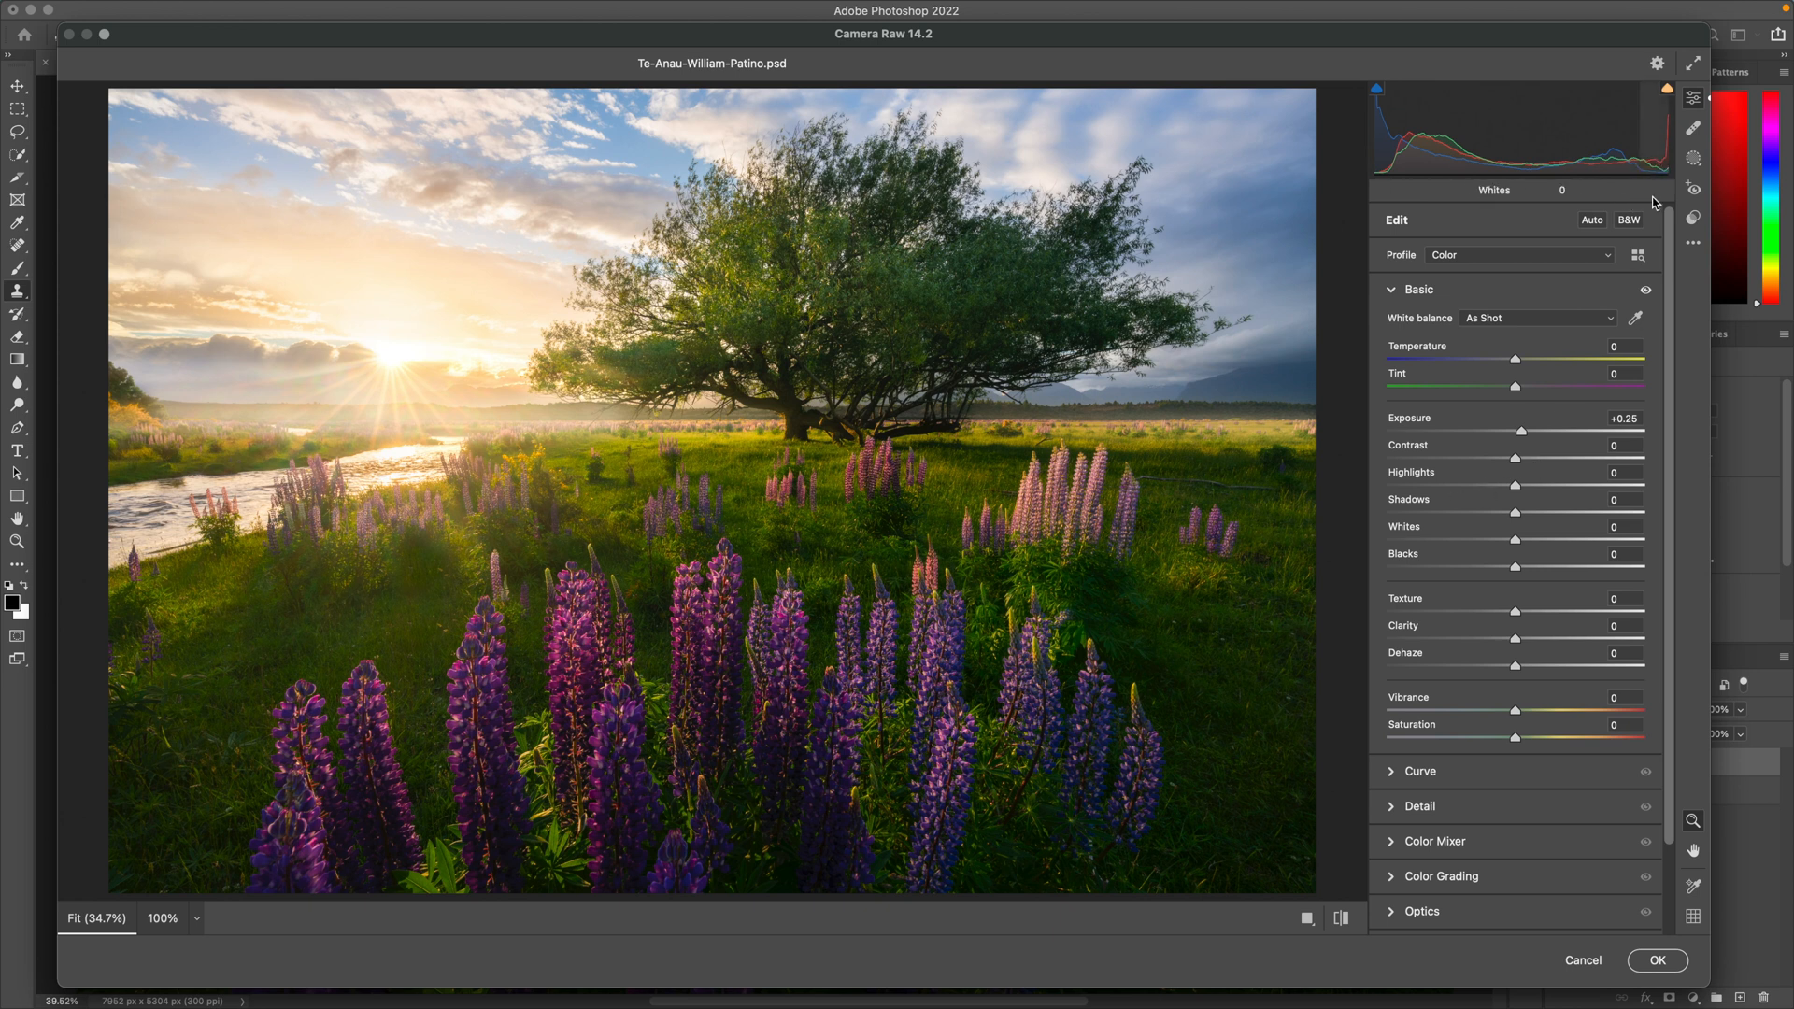
Step: Set Highlights to -25, Shadows to +40 and Blacks to +20 in Camera Raw
drag(1514, 485, 1485, 492)
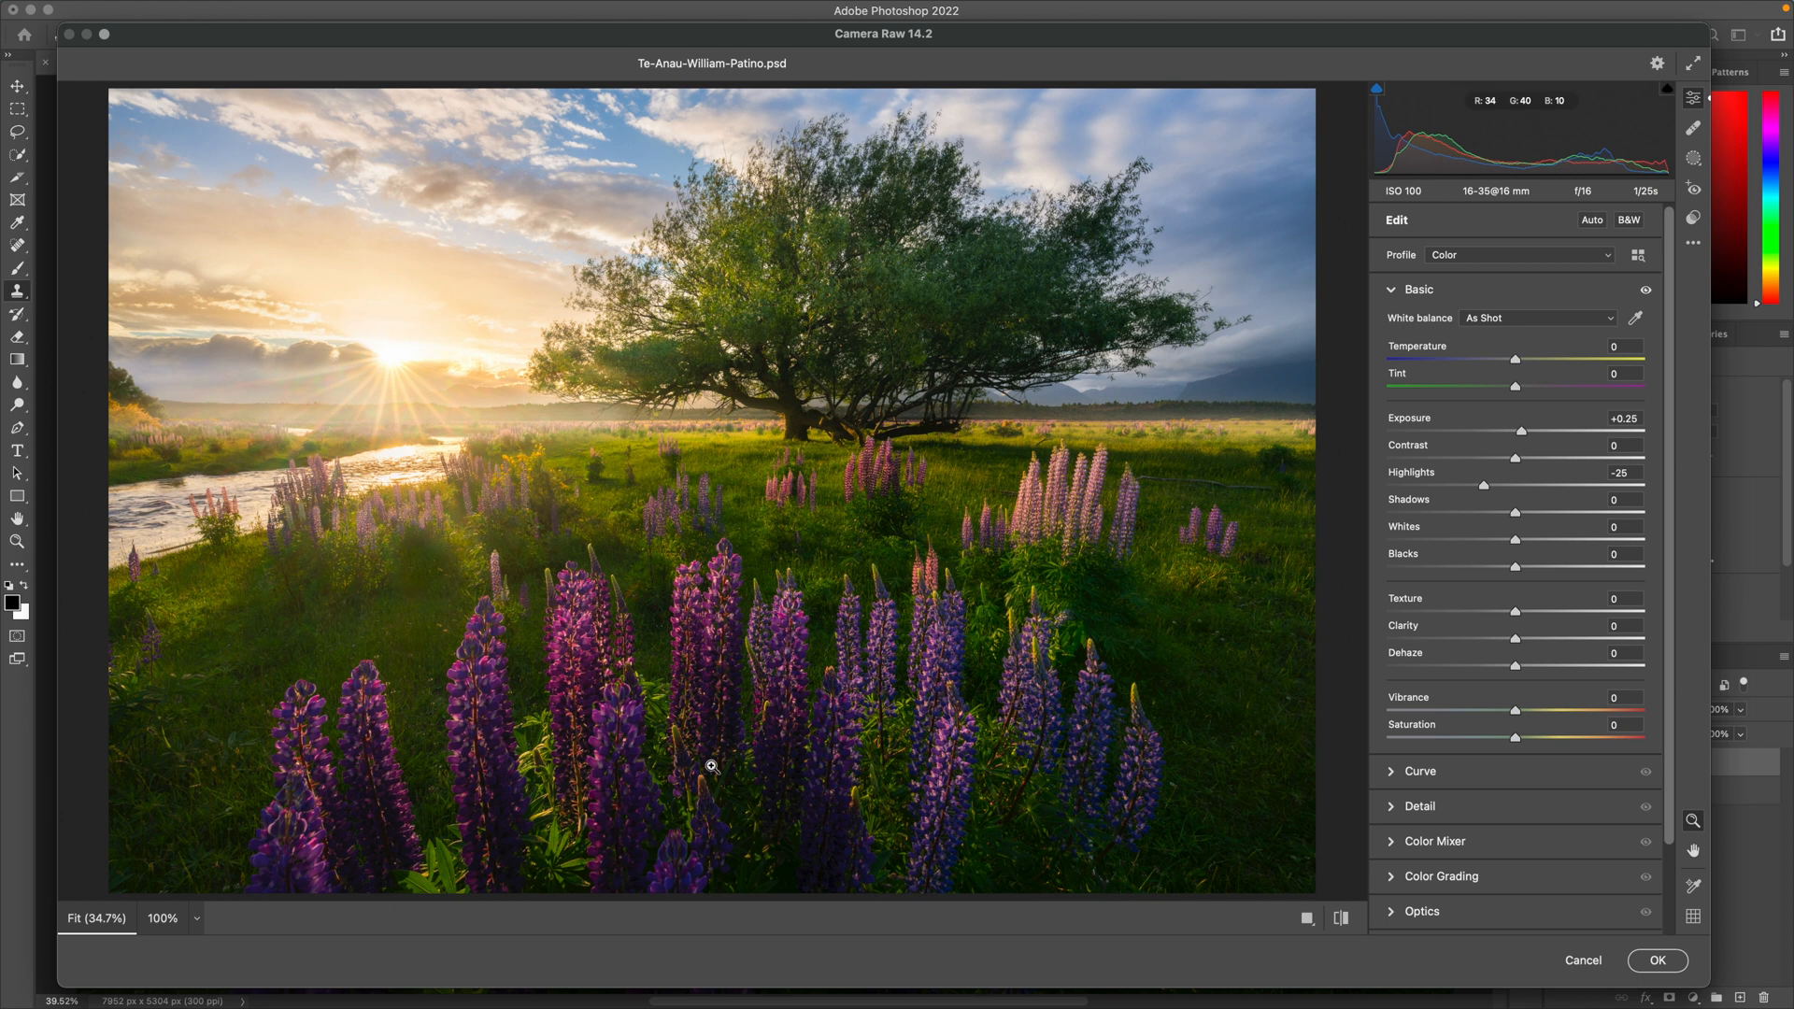
click(1576, 513)
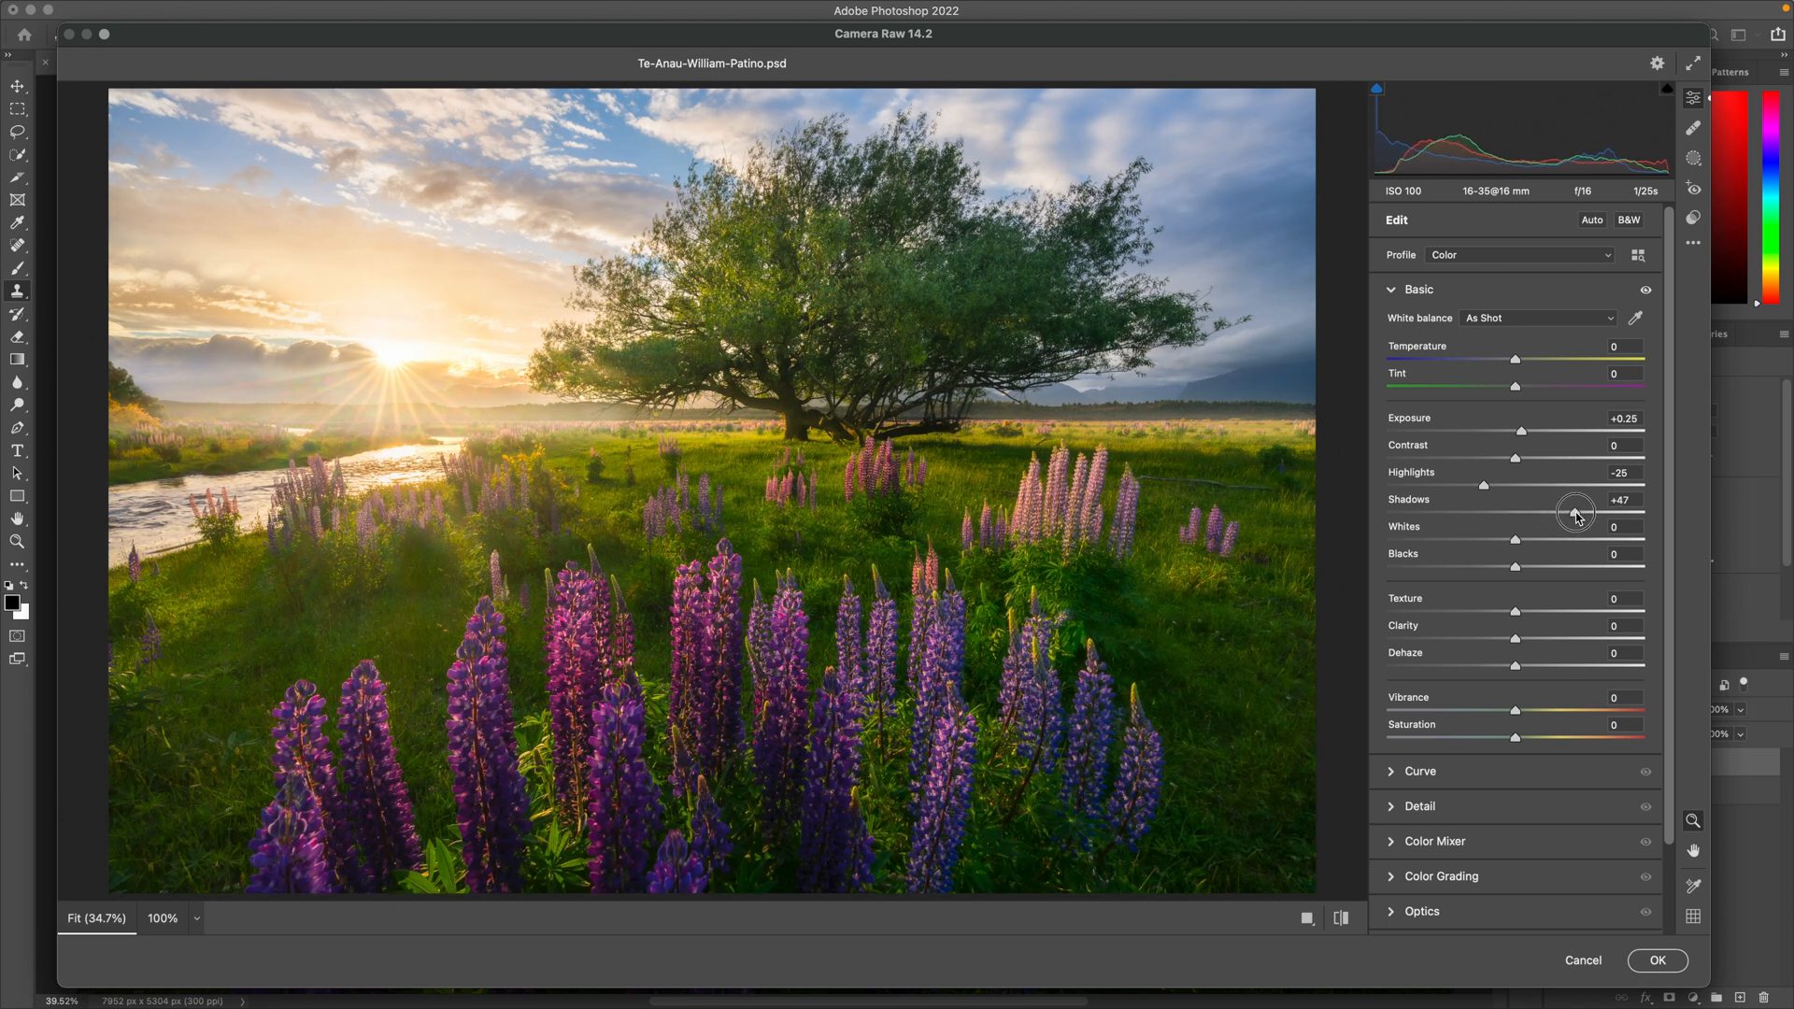
drag(1575, 513, 1542, 574)
Step: Compare the preview before and after the tonal changes, and apply the Camera Raw adjustments to the layer
key(p)
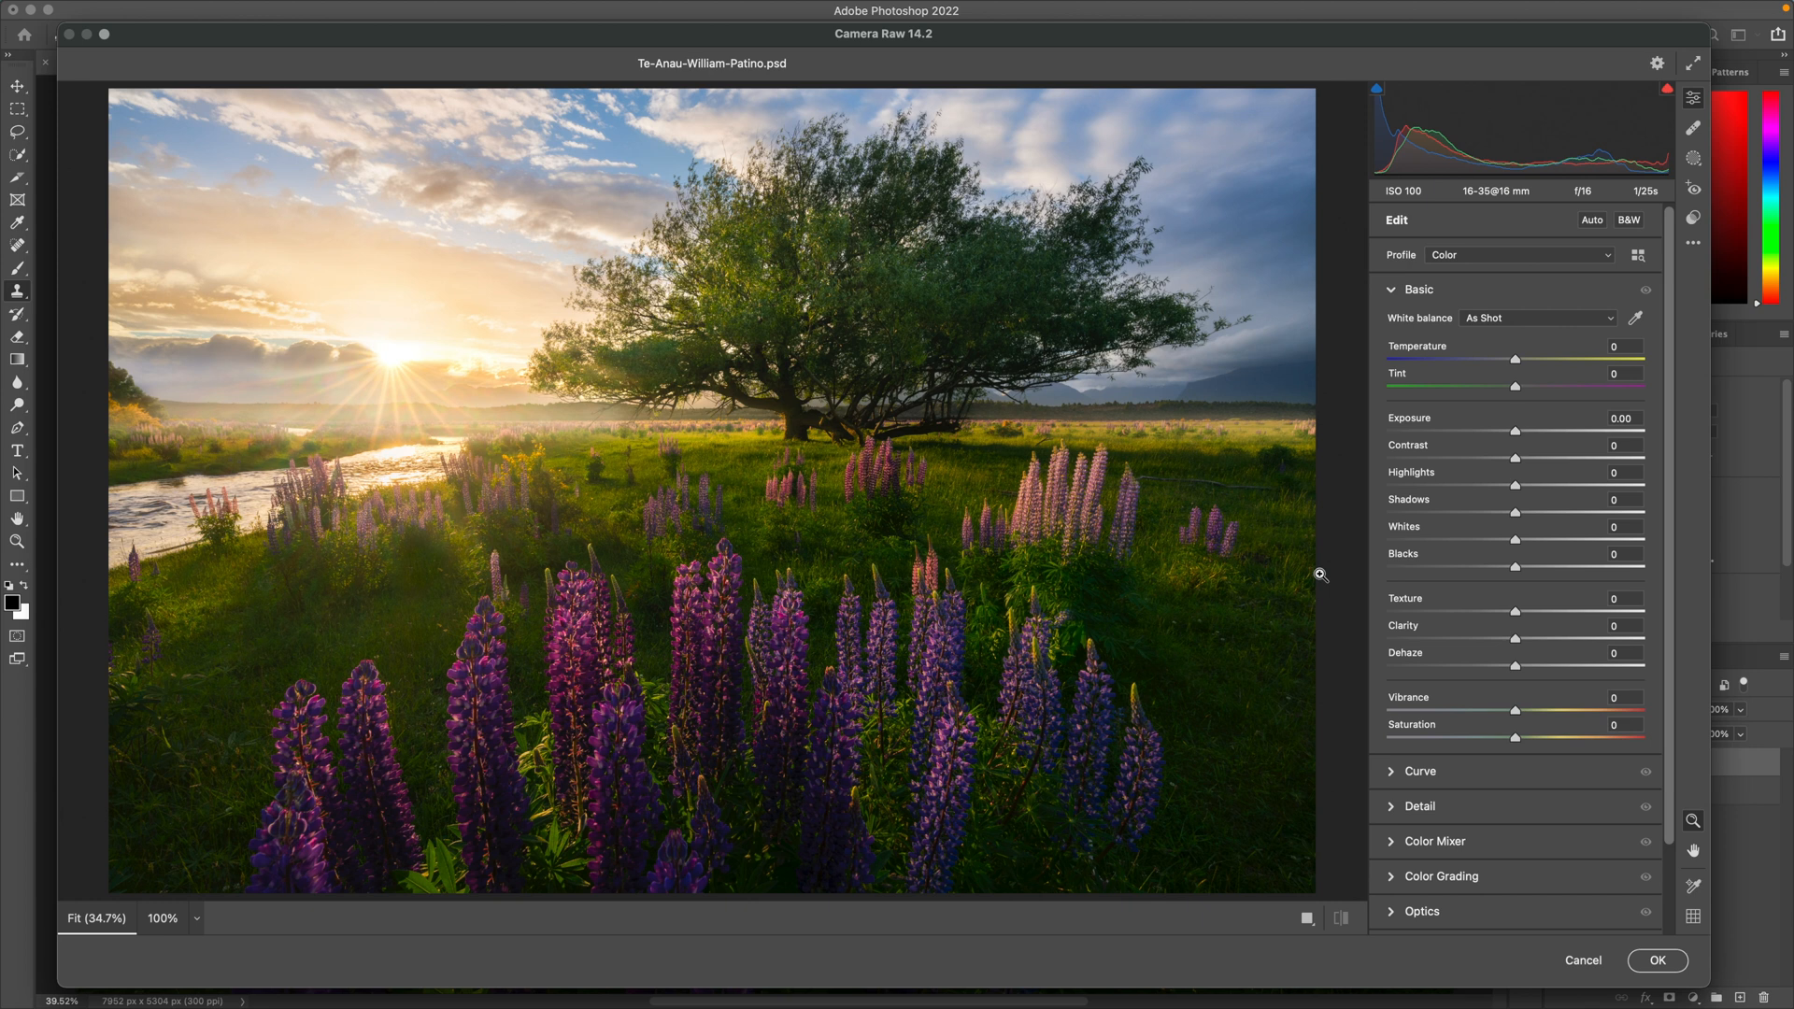
key(p)
key(p)
key(p)
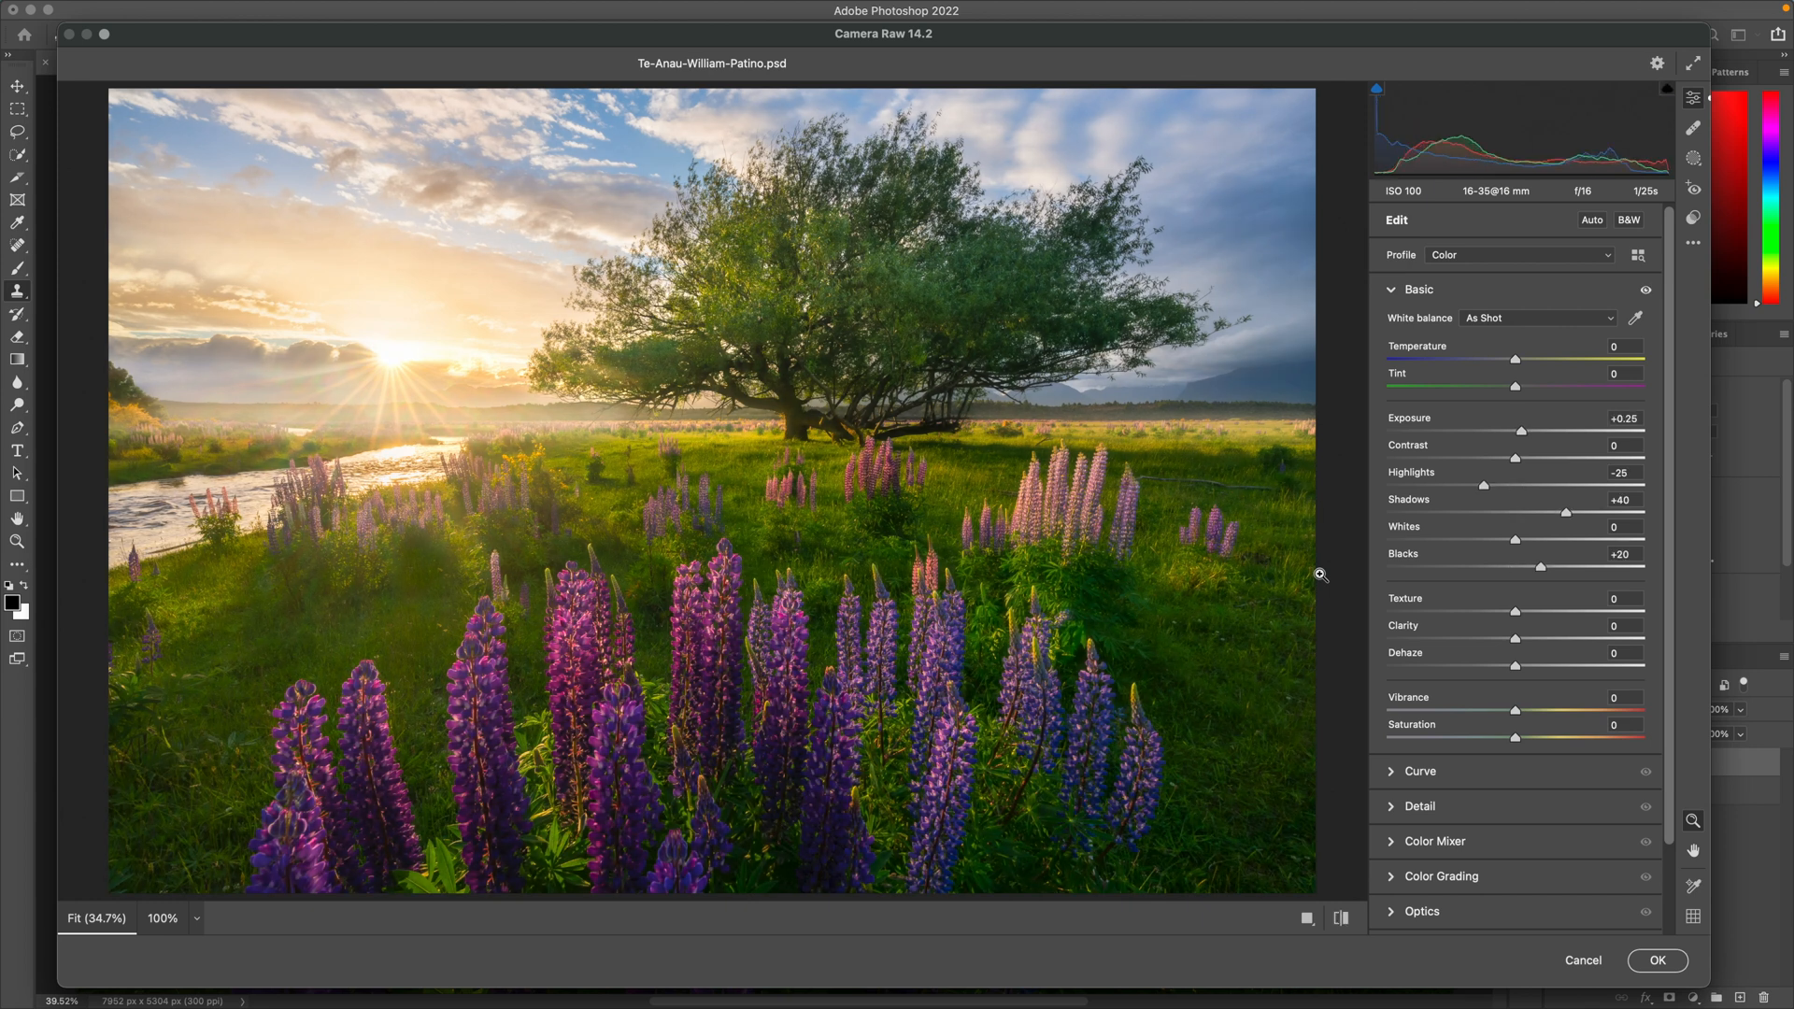
key(p)
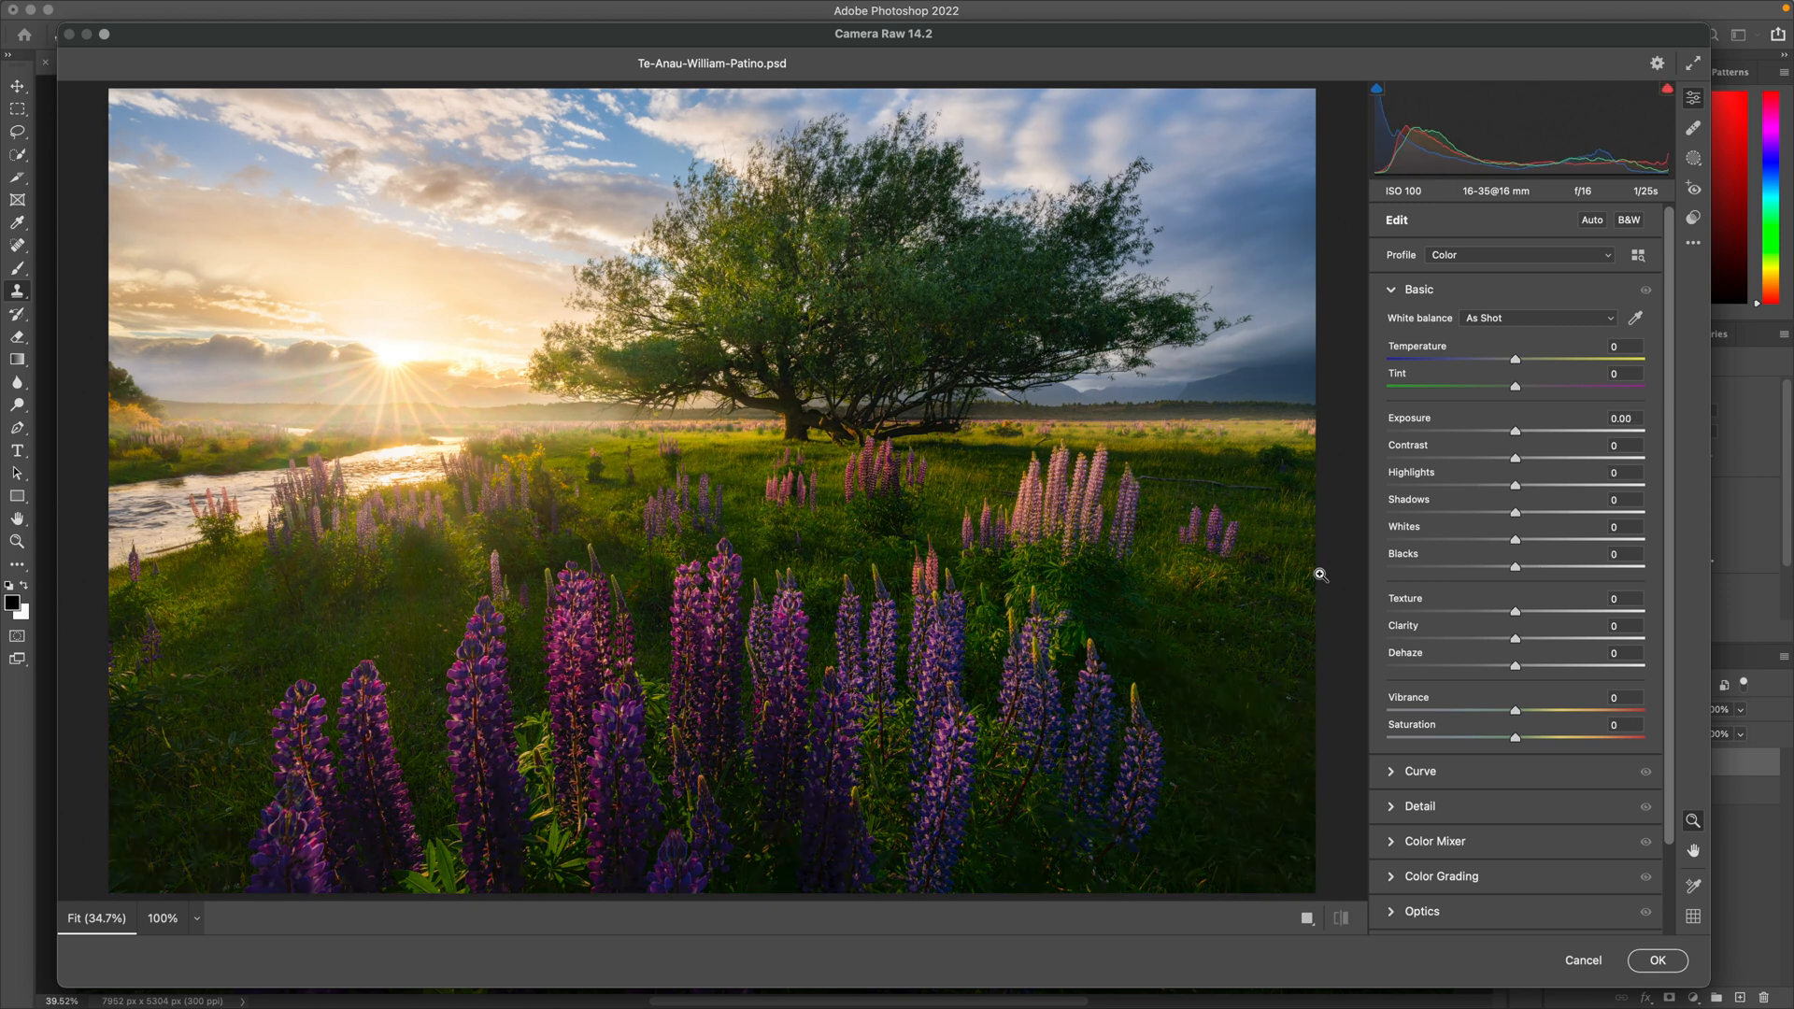
key(p)
key(p)
key(p)
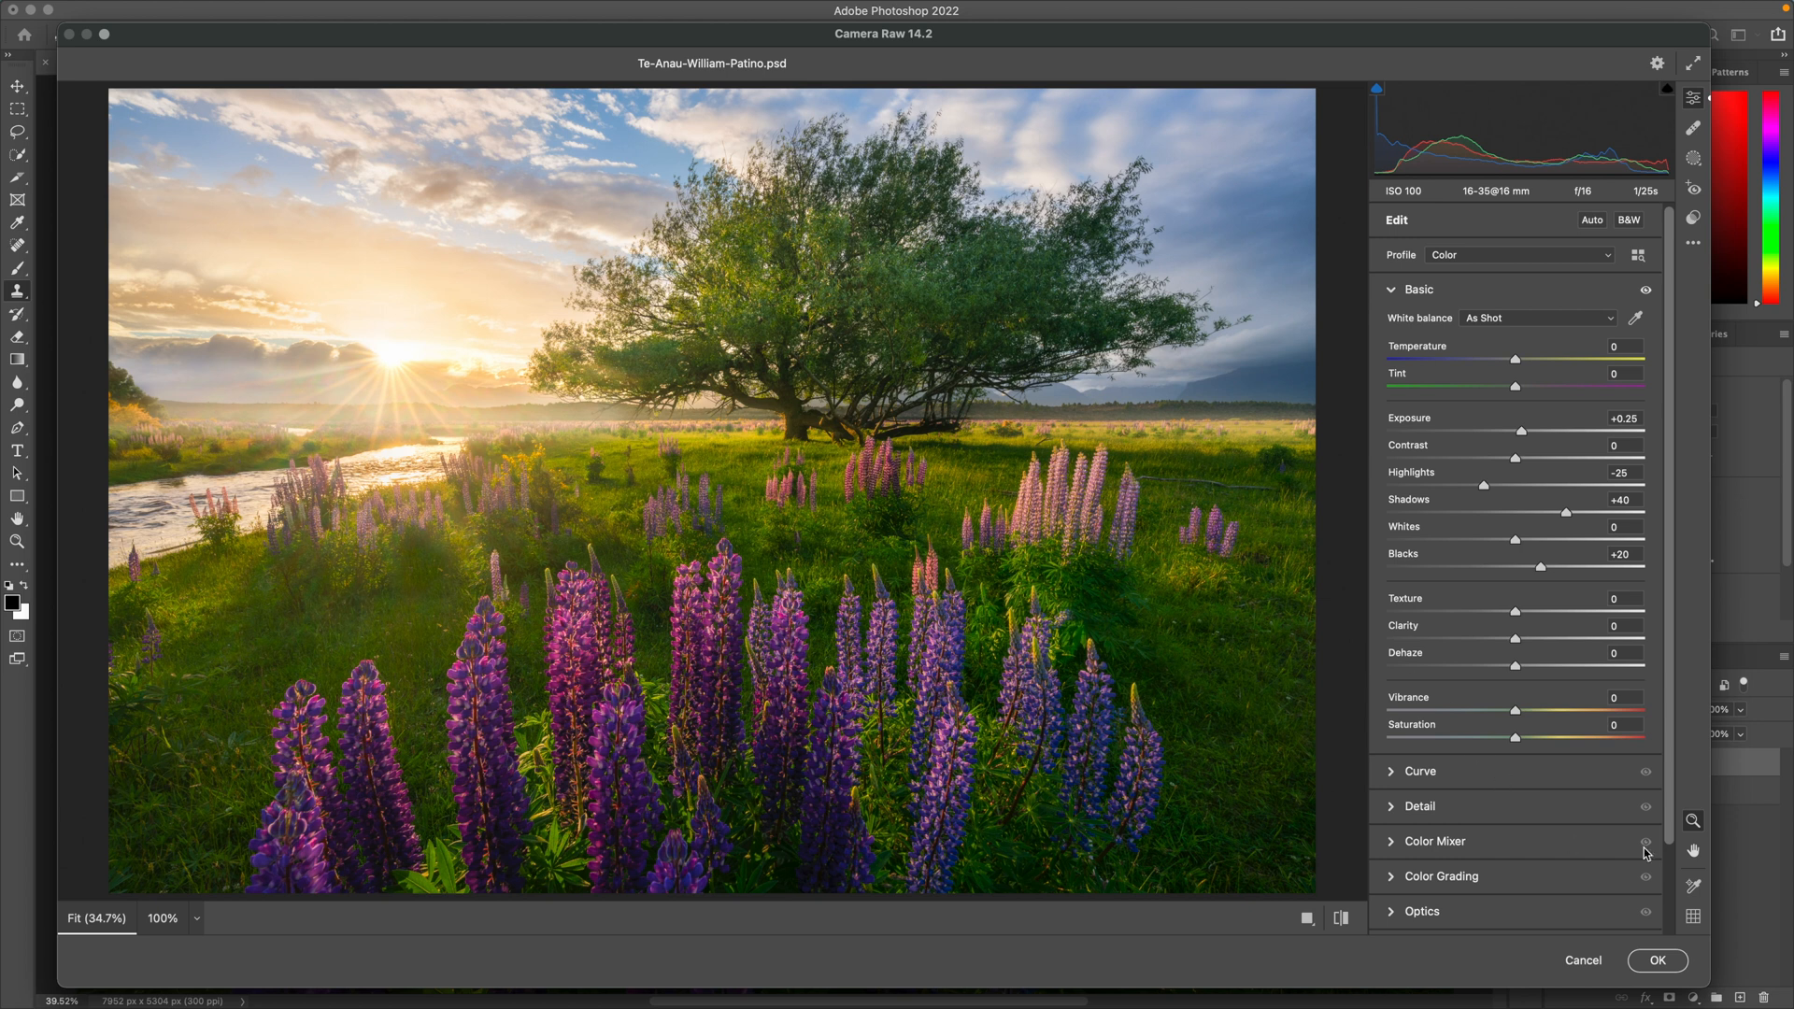
click(1656, 962)
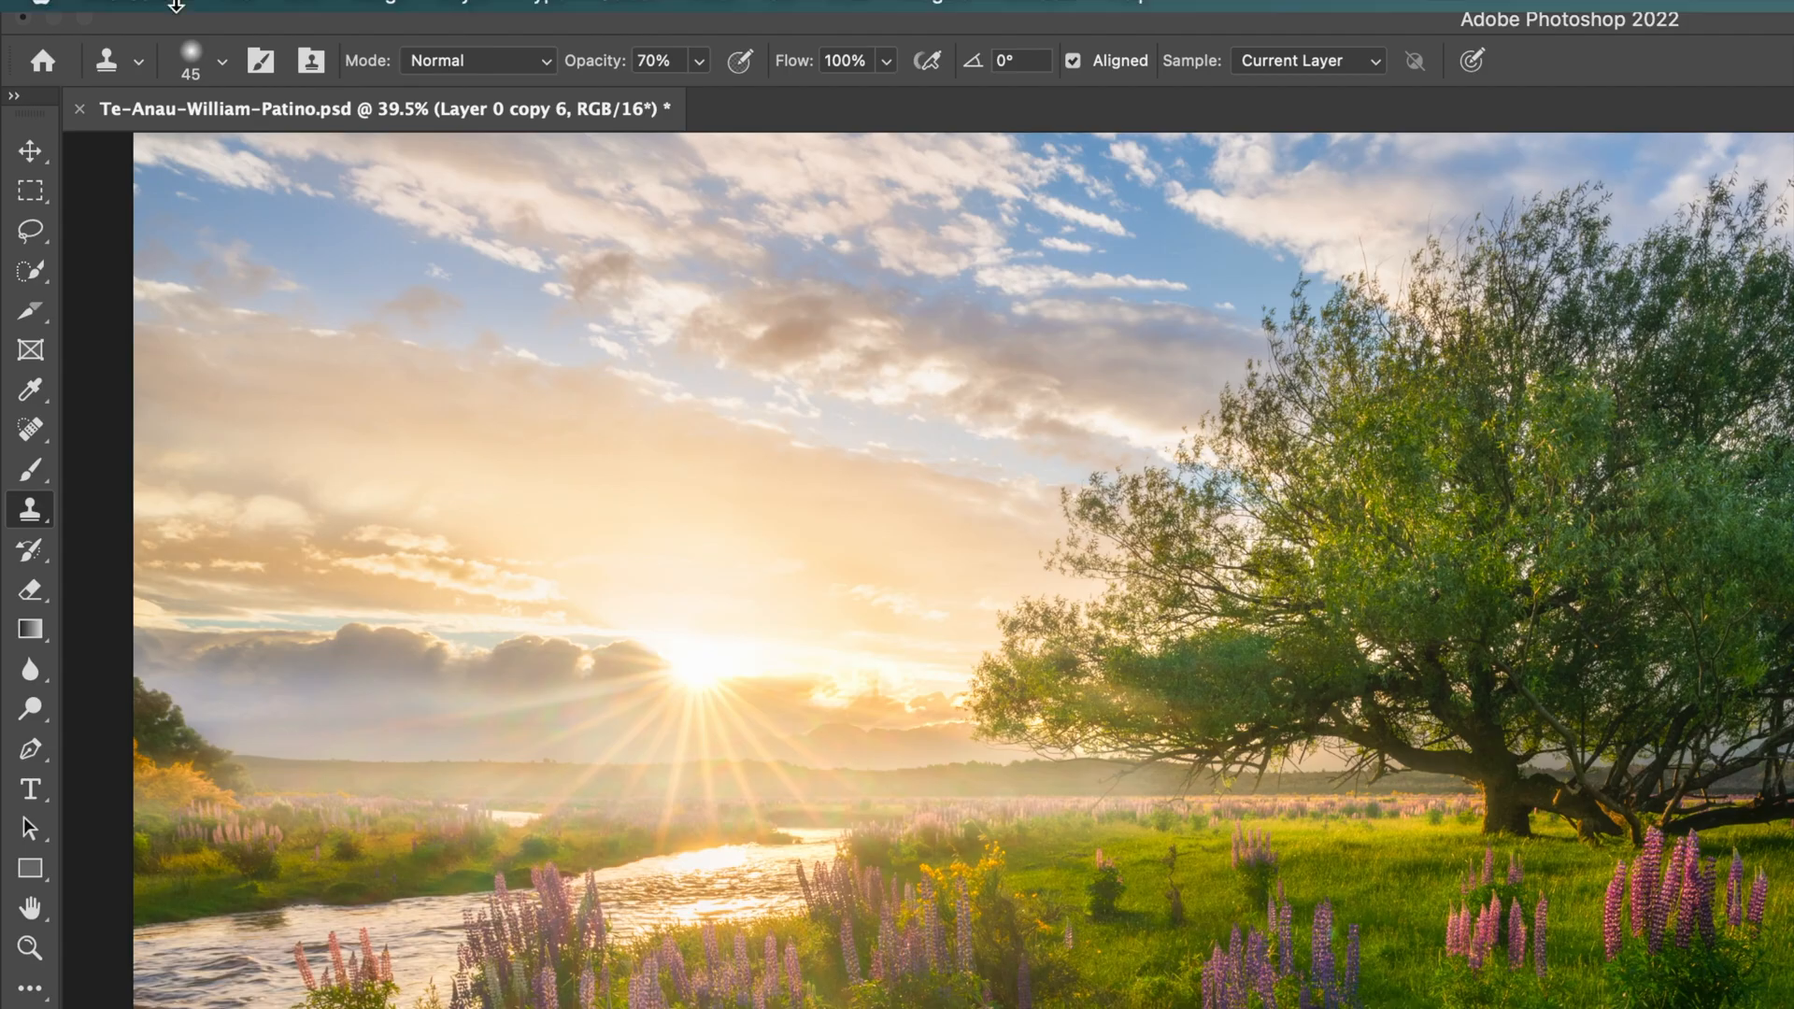
Step: Resize the image to a width of 12 inches with proportions linked, and fit the photo to the window
click(216, 10)
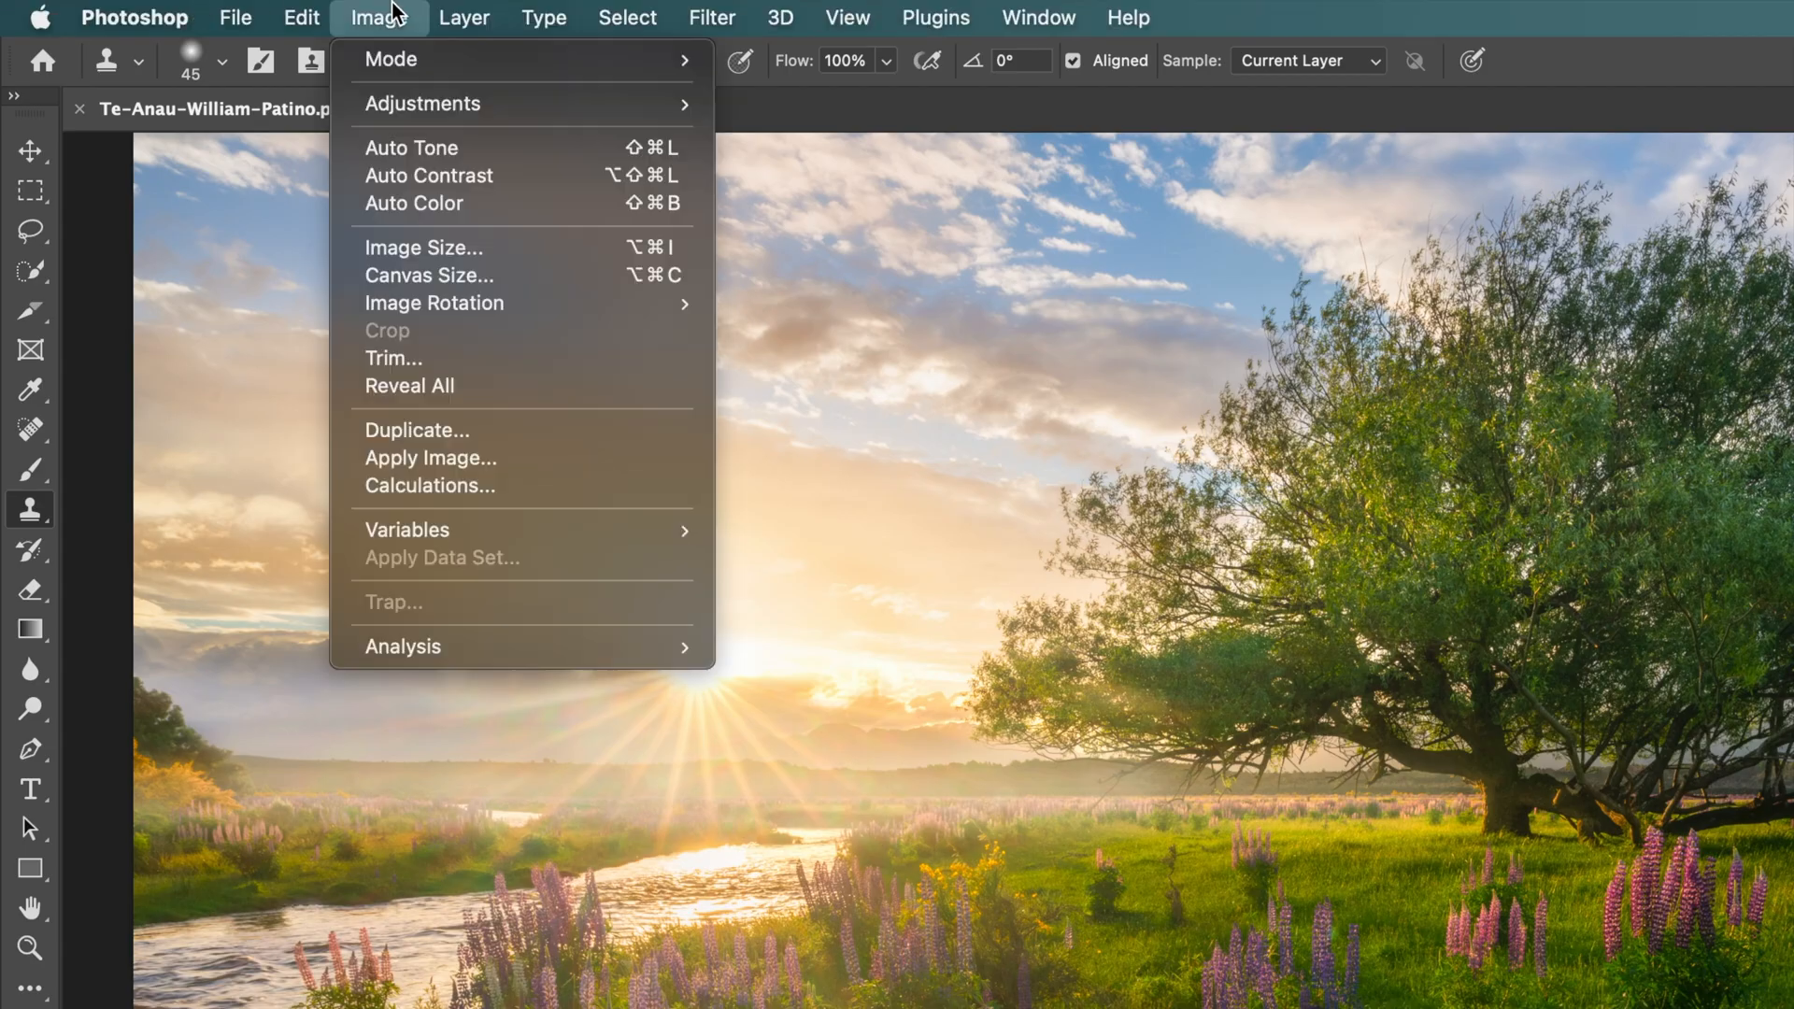
click(452, 248)
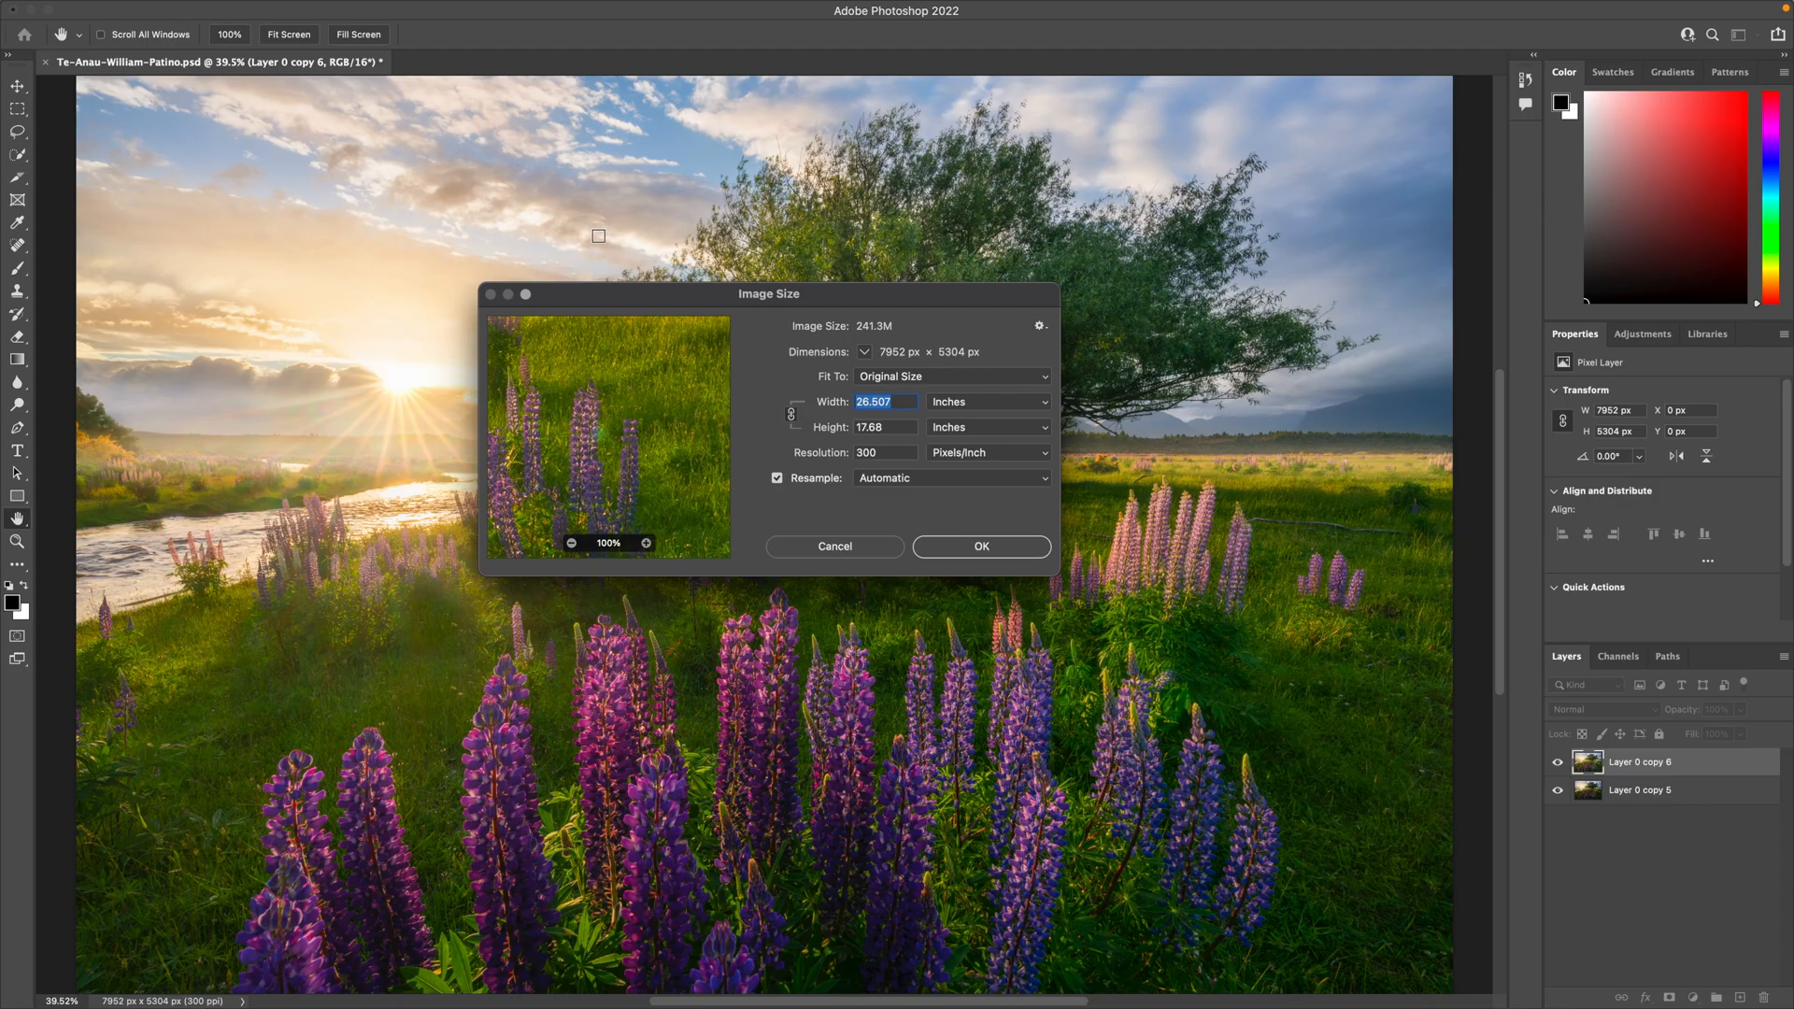
drag(1471, 523, 1474, 501)
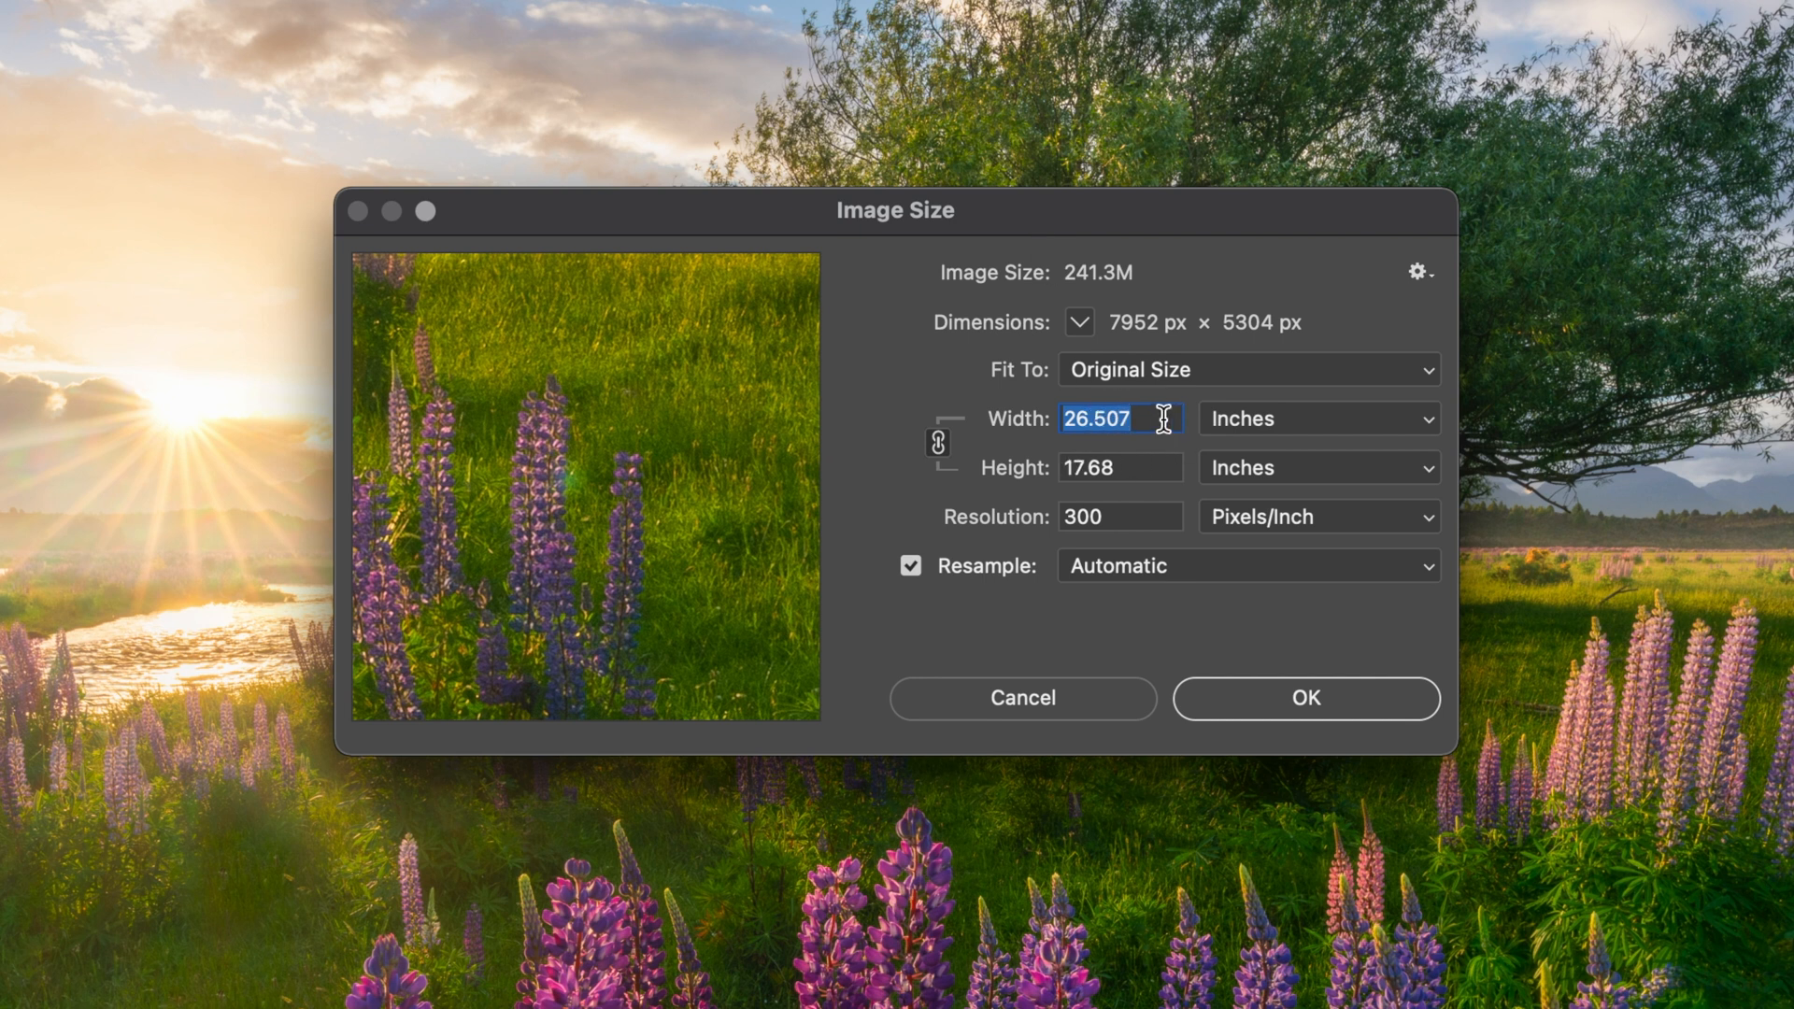
text(12)
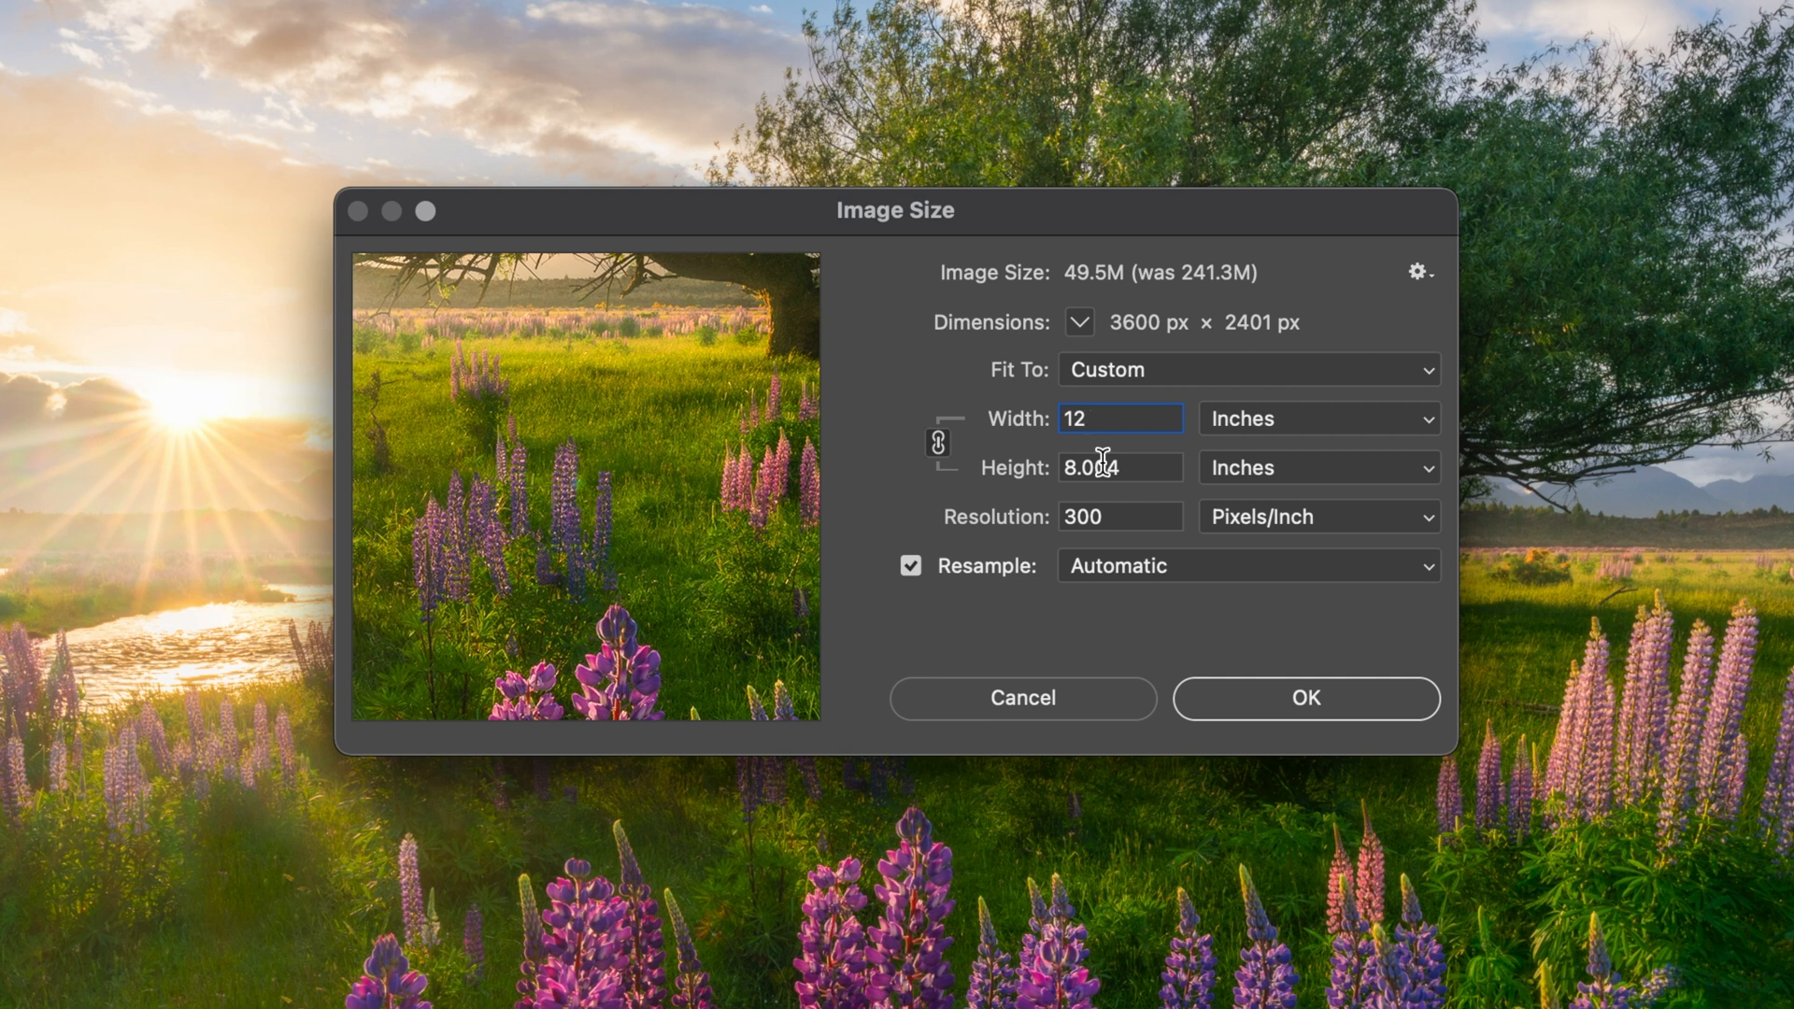
click(1284, 689)
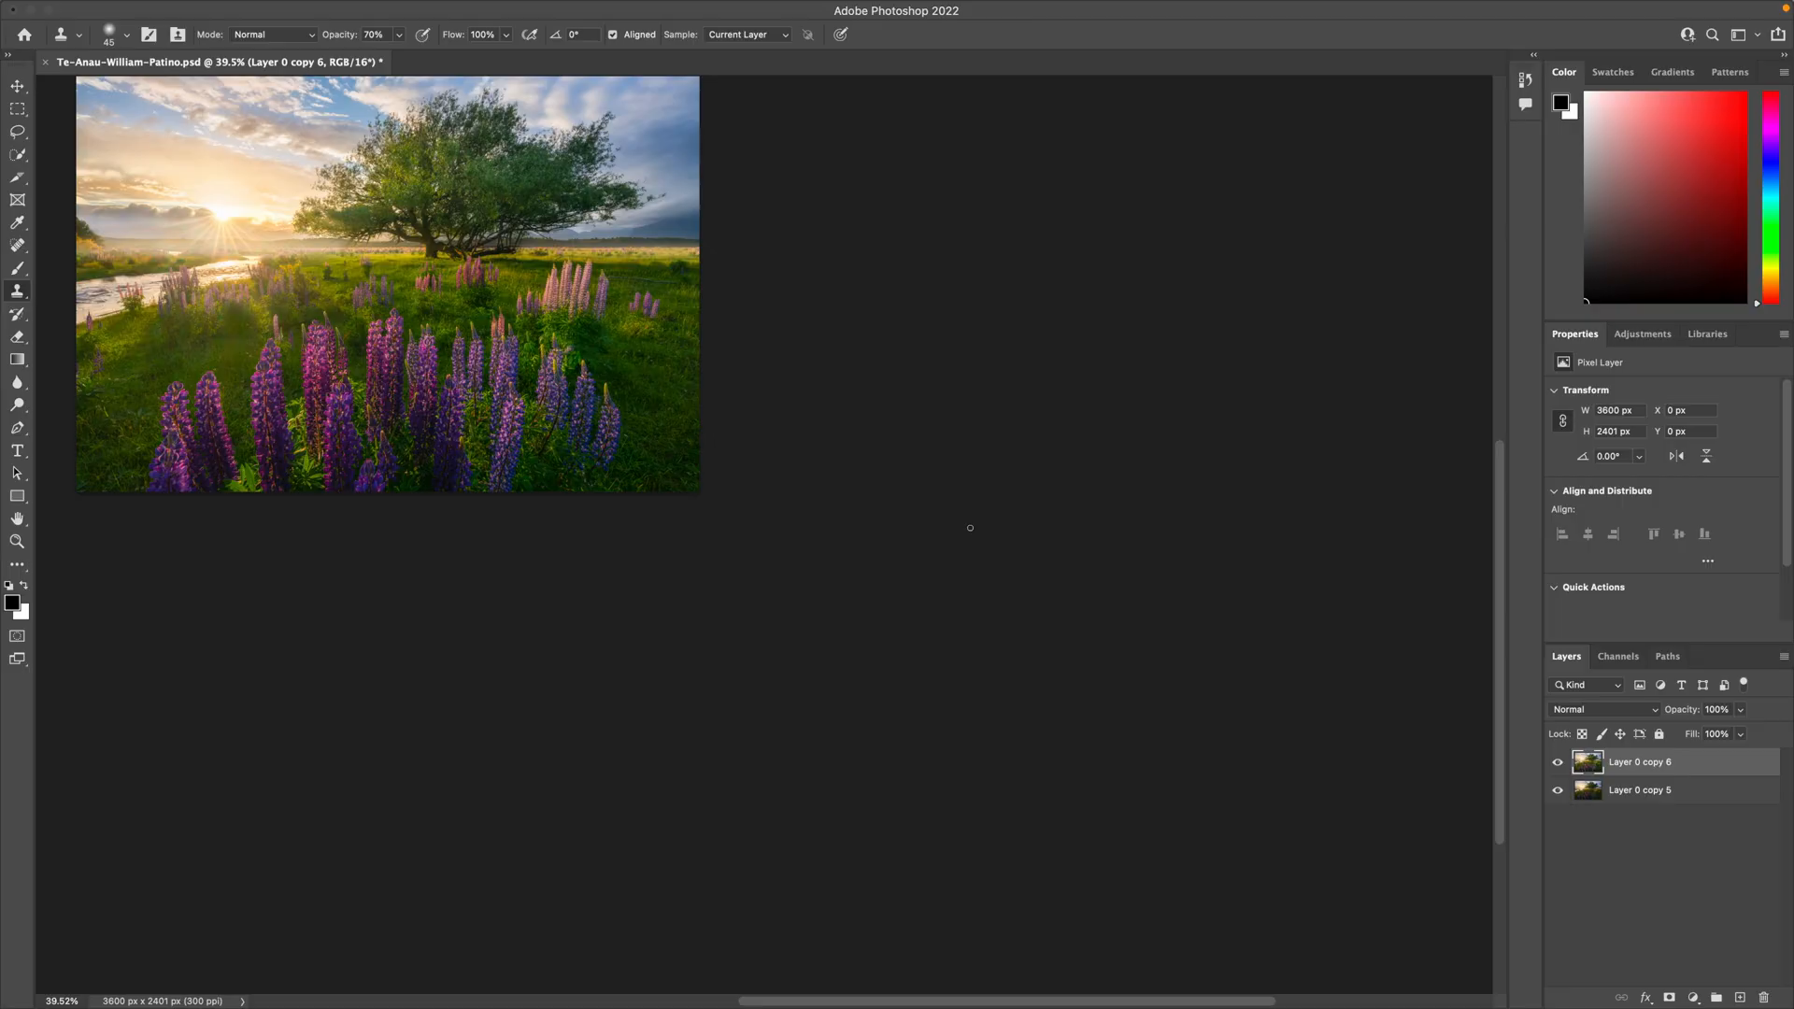
key(super+0)
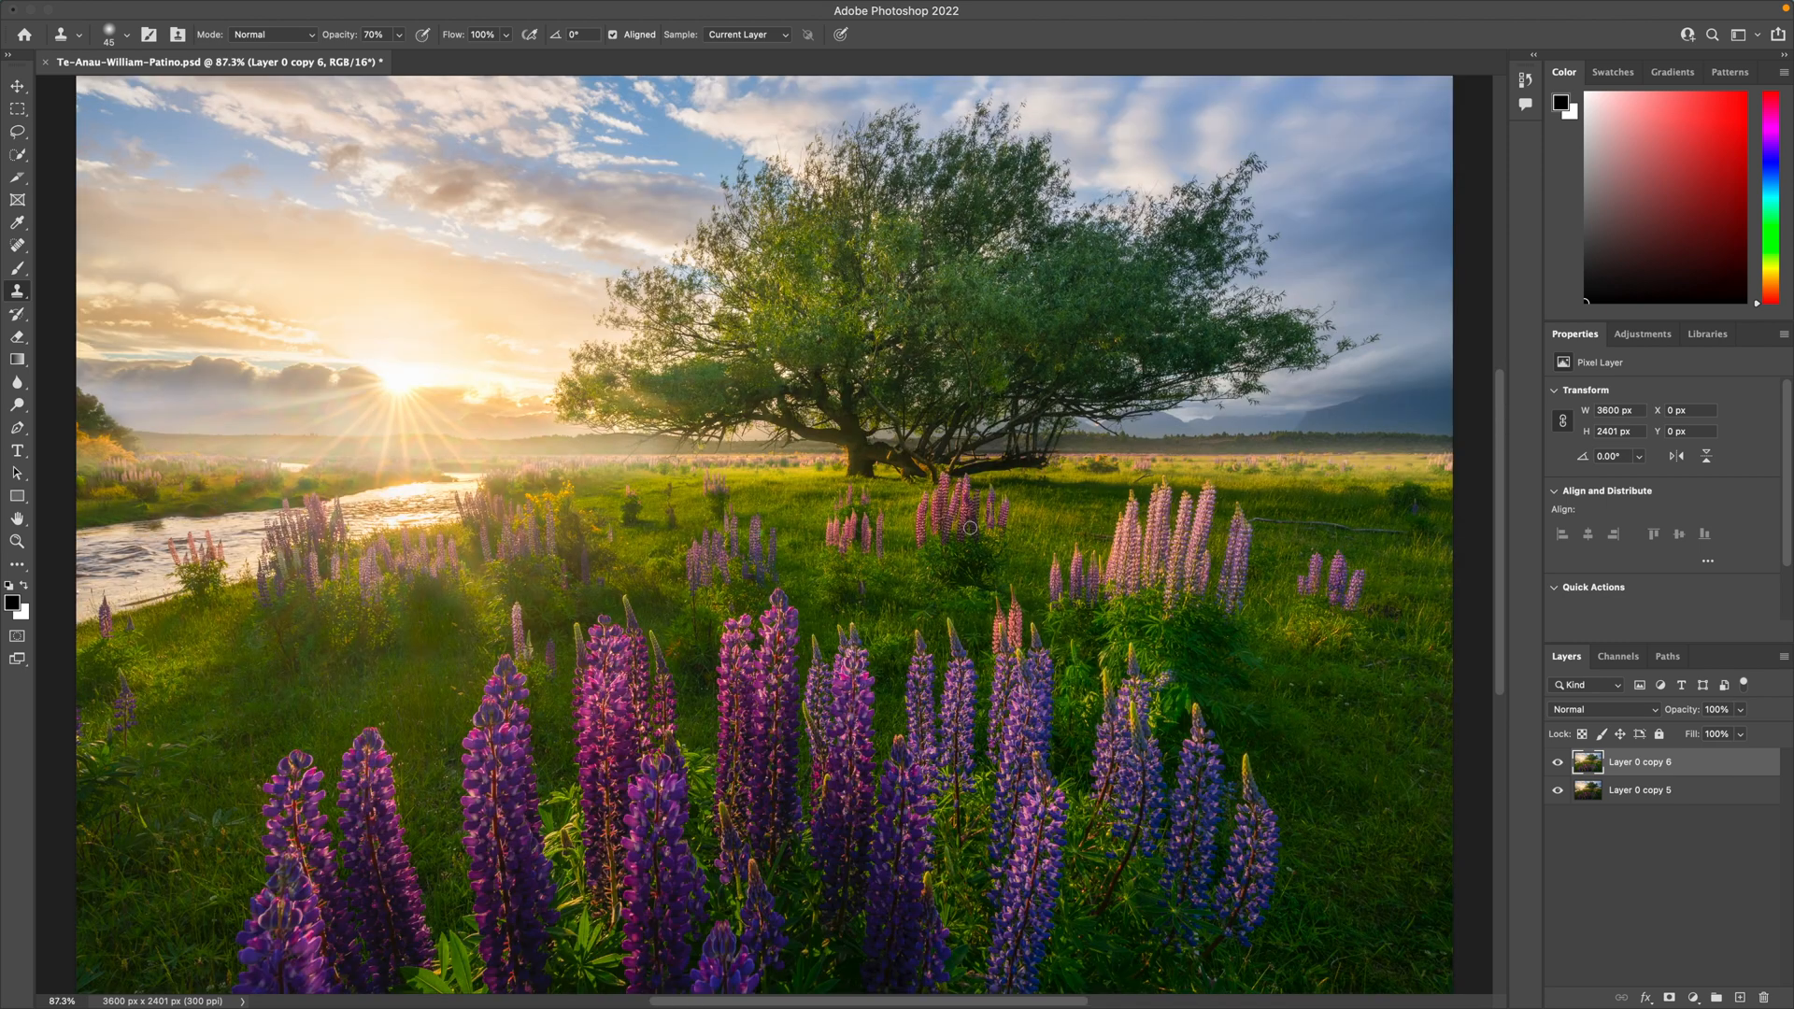